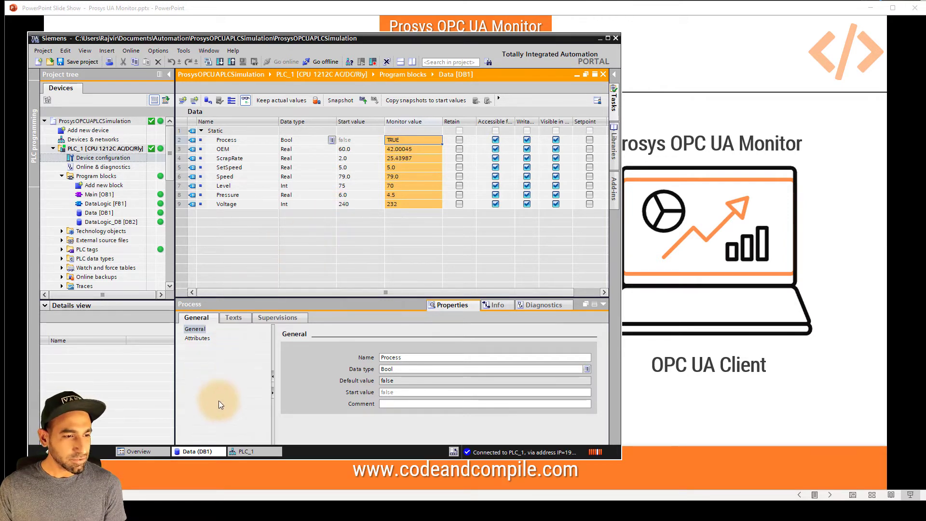
- Show PLC_1's OPC UA server address opc.tcp://192.168.0.146:4840 in its device properties
left_click(247, 451)
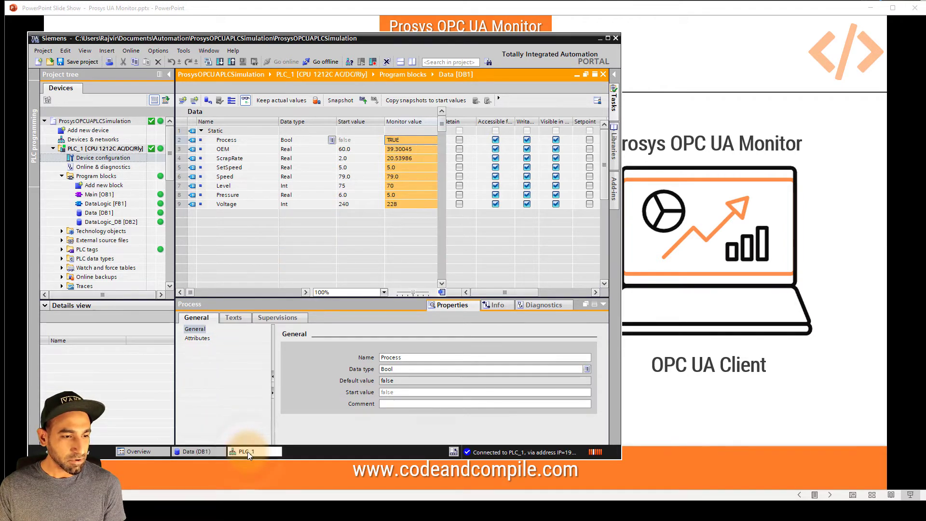
scroll(603, 441, "down", 5)
scroll(603, 440, "down", 3)
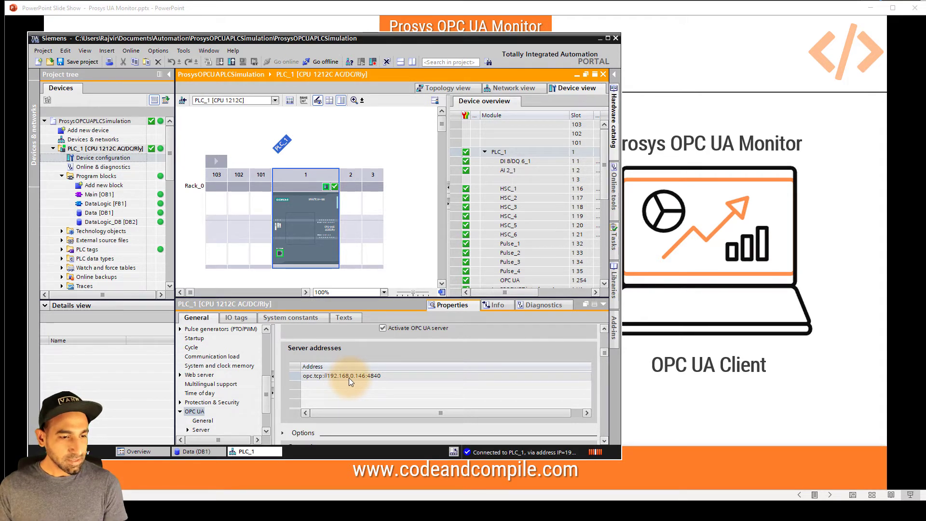
- Launch Prosys OPC UA Monitor from the Start menu search
key("super")
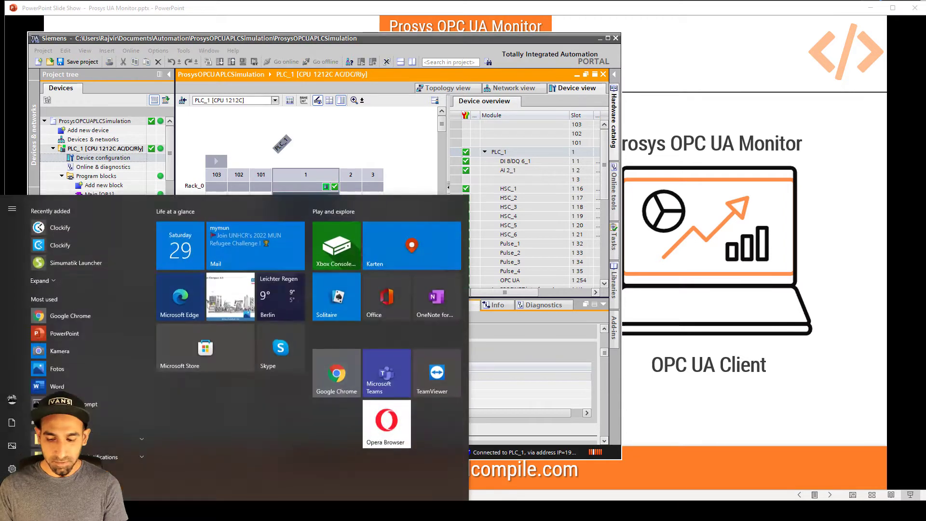
type("pro")
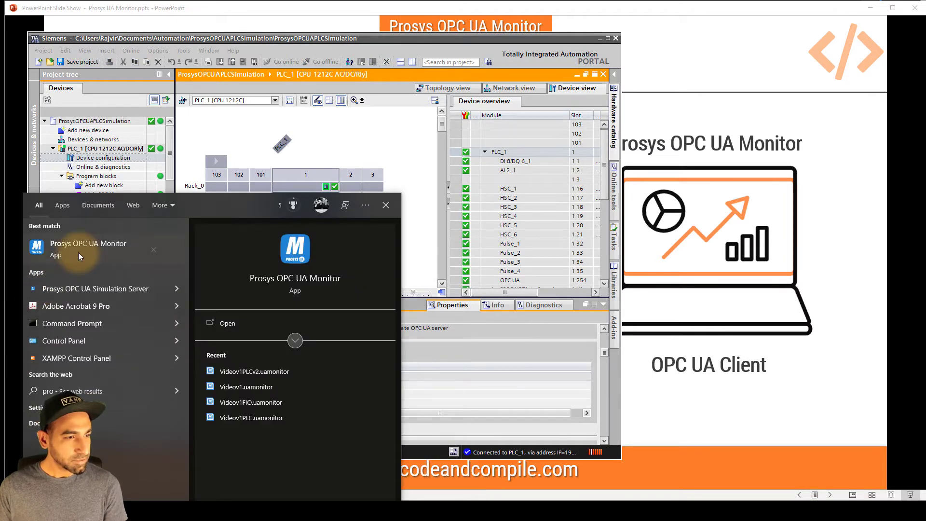
left_click(80, 255)
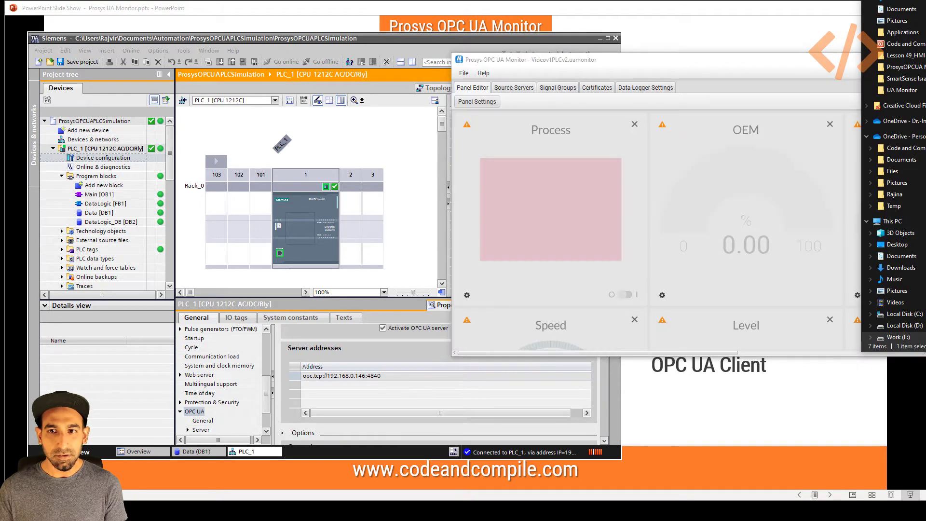
left_click_drag(732, 66, 625, 84)
- Create a new empty project and enlarge the window to show a third panel row
left_click(358, 92)
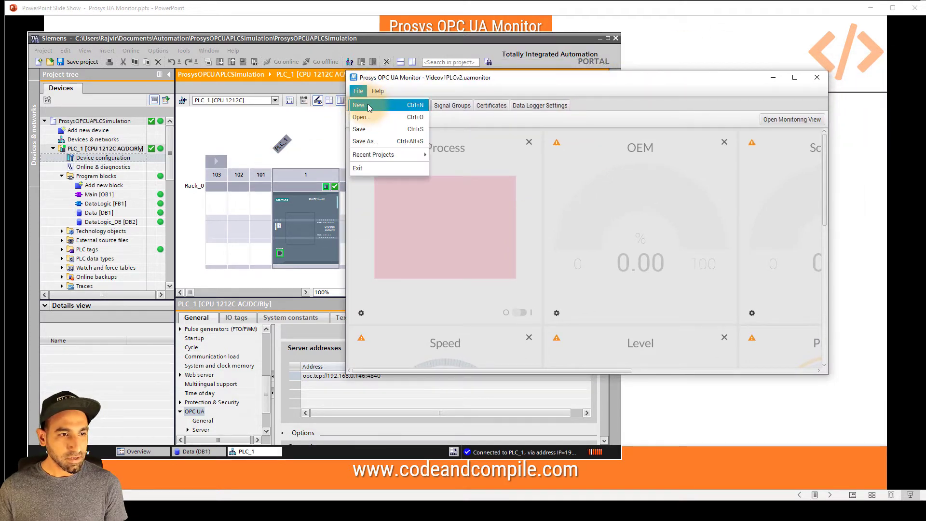
left_click(358, 91)
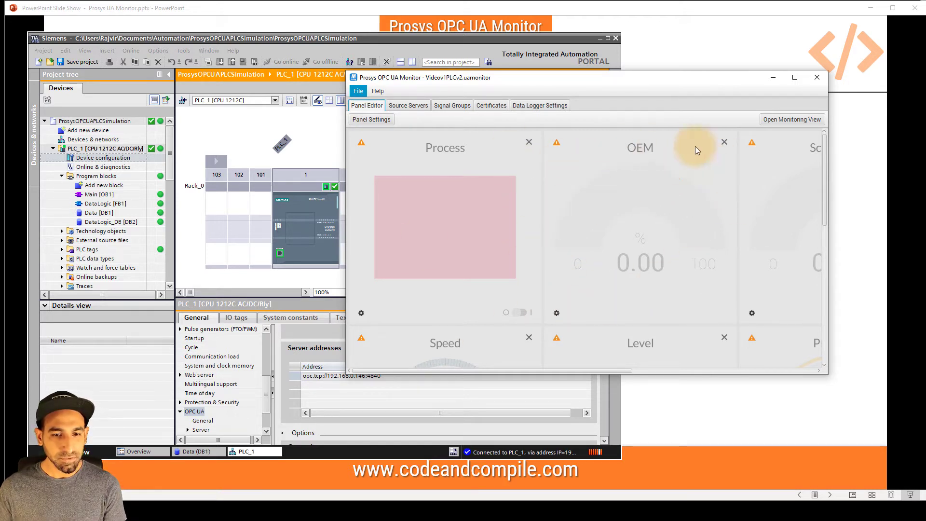
left_click(369, 106)
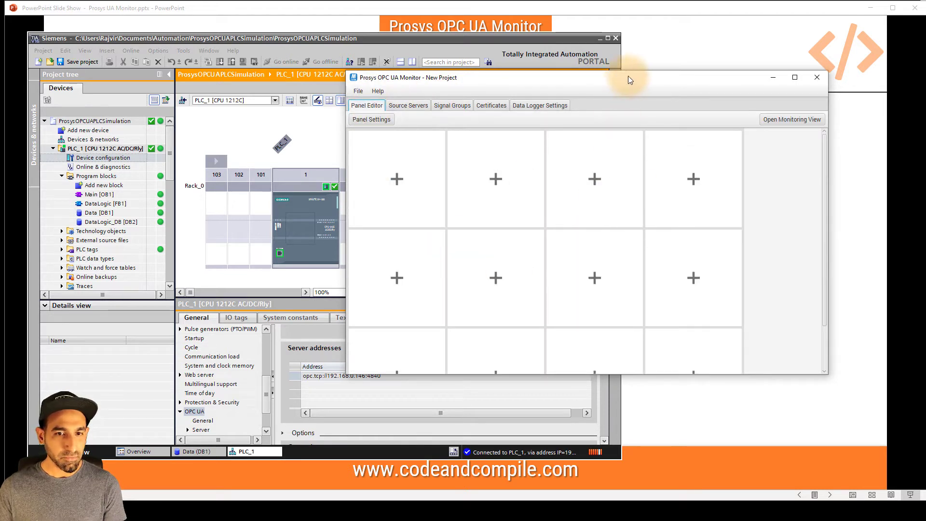
left_click_drag(632, 80, 712, 45)
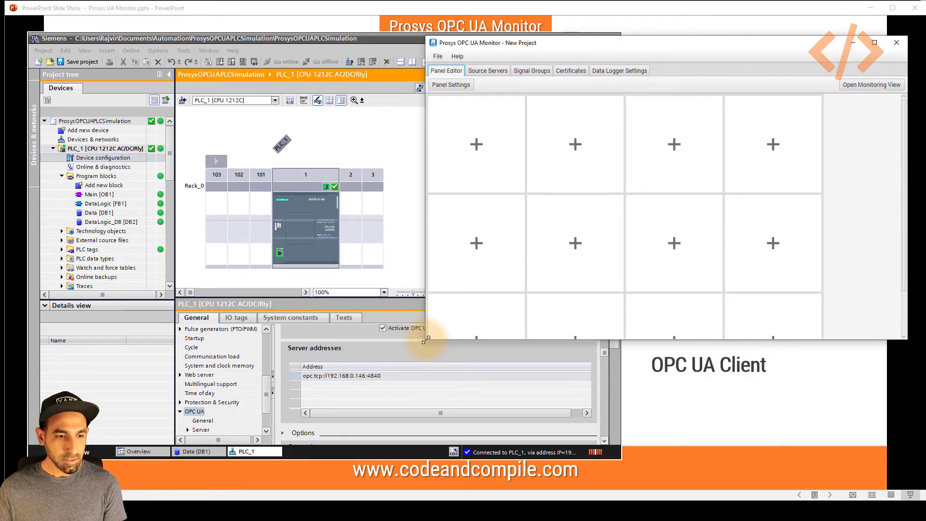
left_click_drag(427, 338, 422, 477)
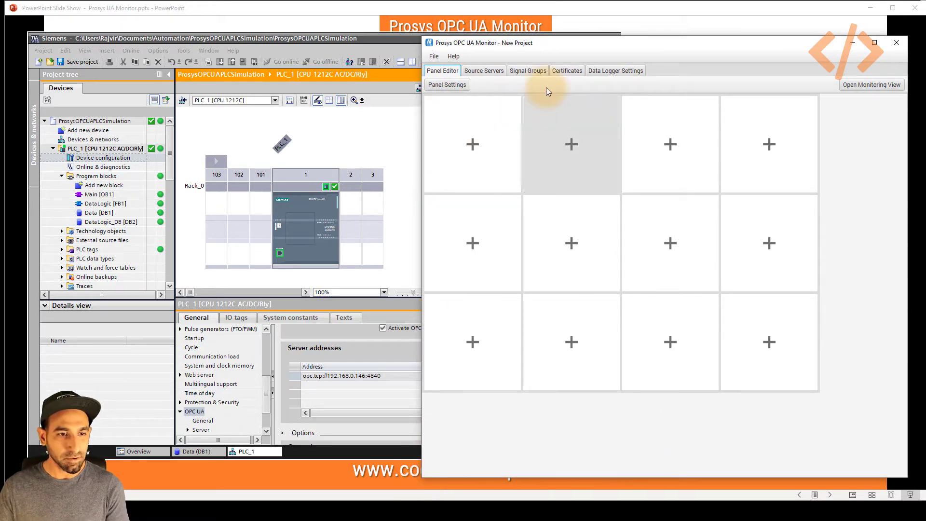
- Add source server opc.tcp://192.168.0.146:4840 with No security and Anonymous authentication, and test it
left_click(491, 71)
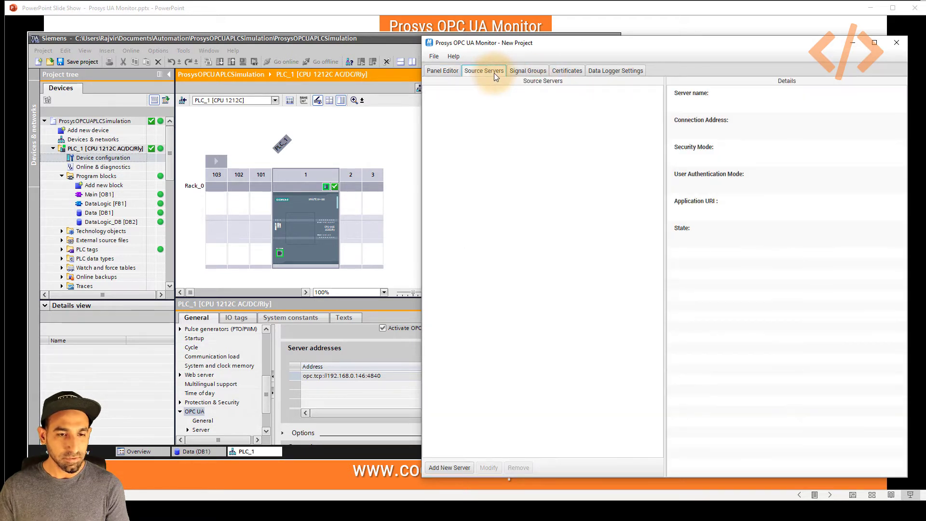
right_click(524, 135)
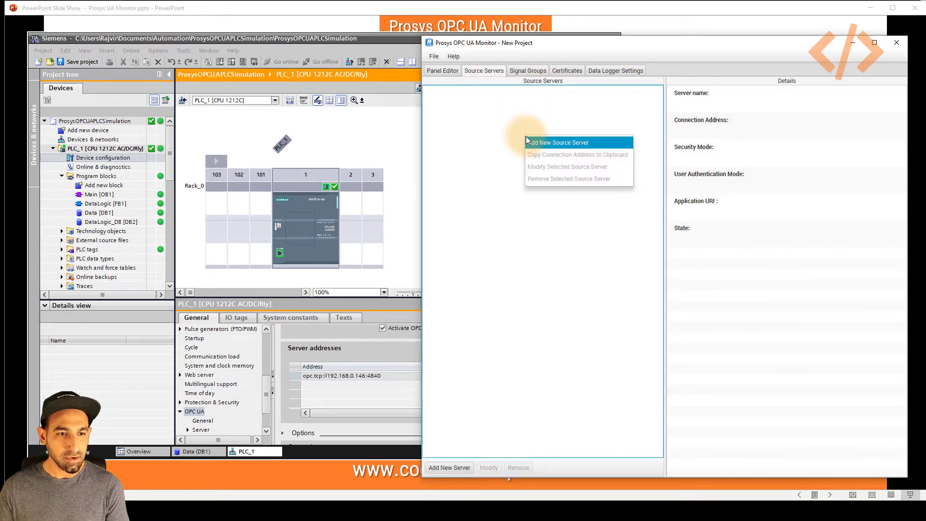
left_click(560, 146)
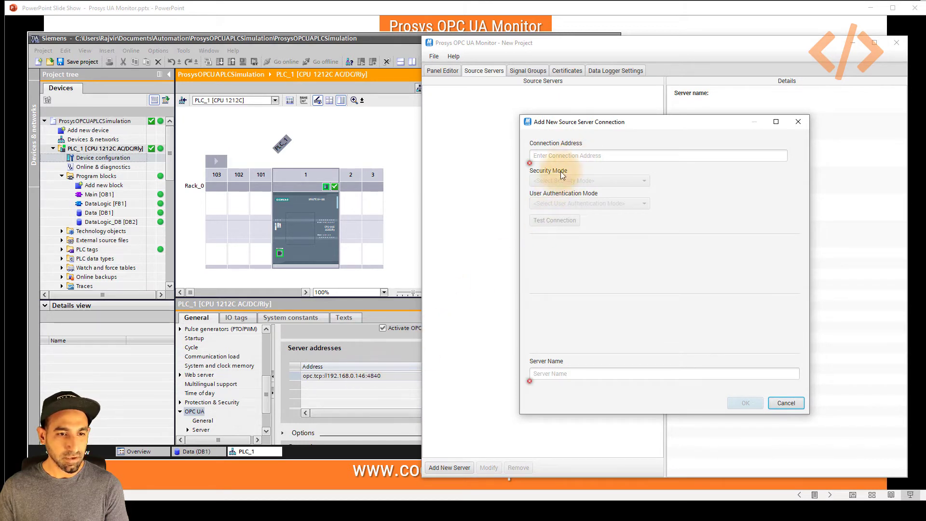
left_click(571, 156)
type("opc.")
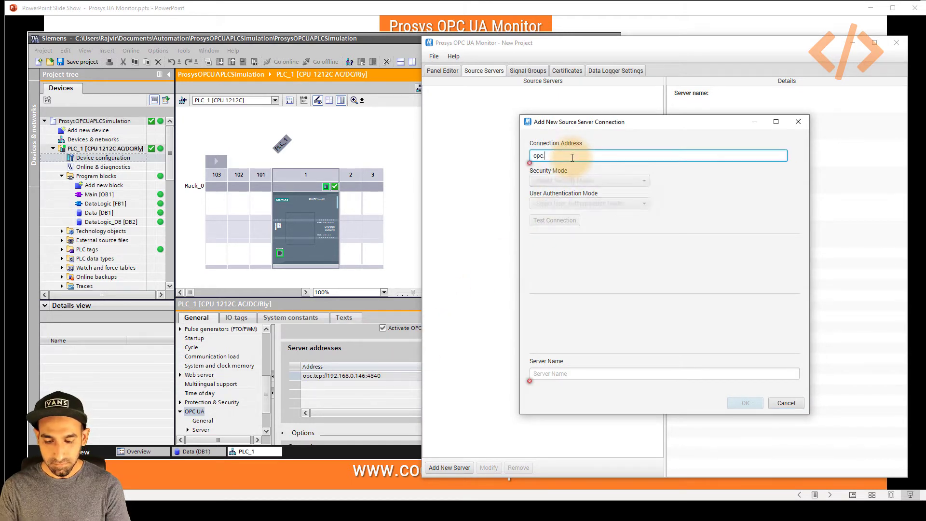
type("tcp://")
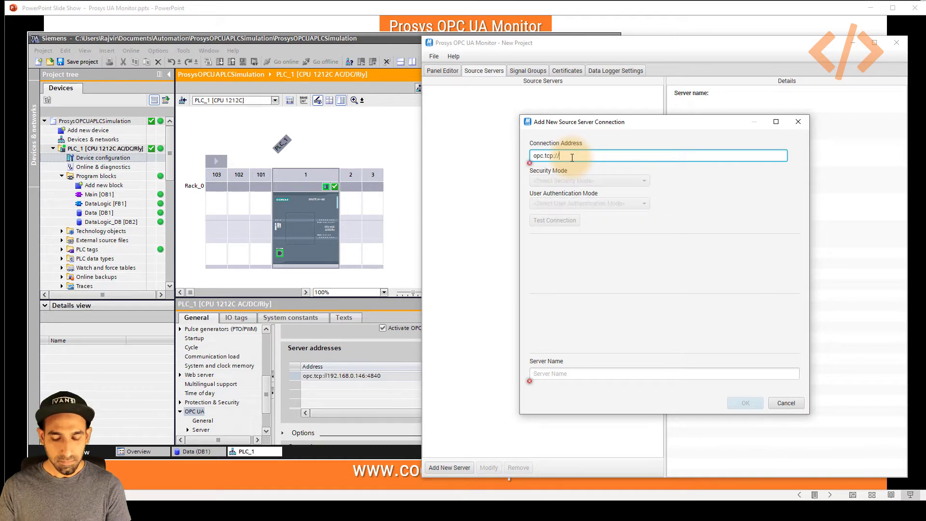
type("192.168")
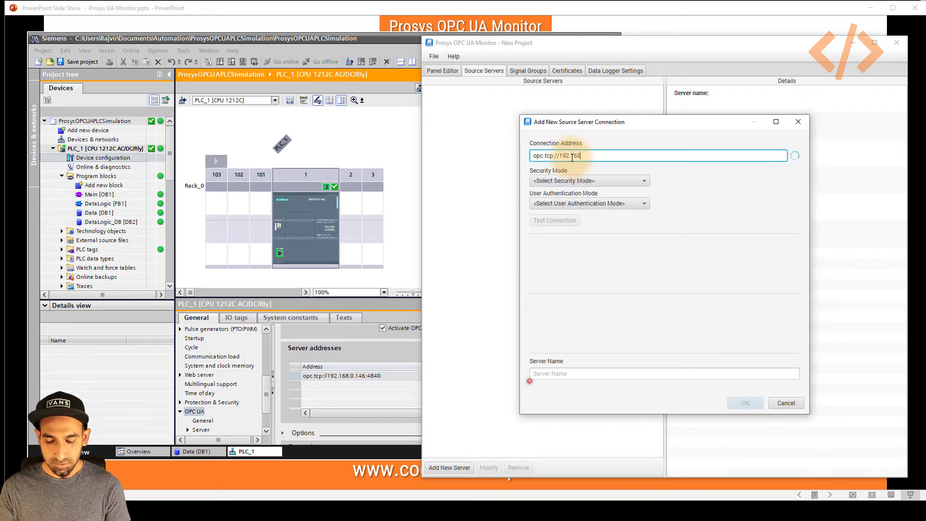
type(".0")
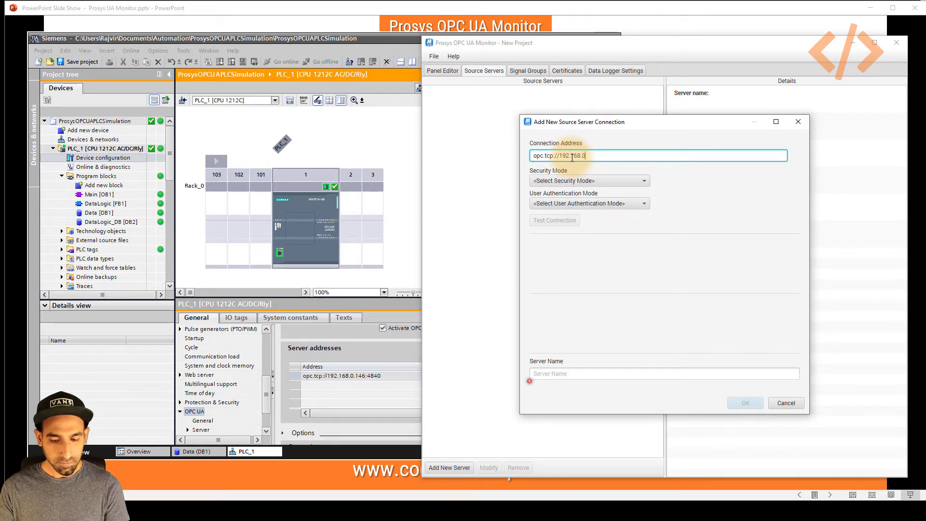
type(".146")
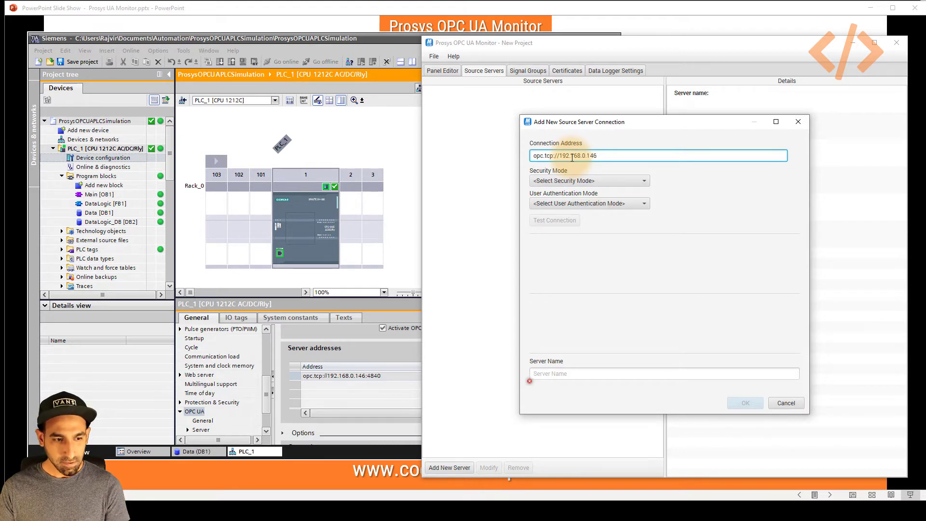
type(":4840")
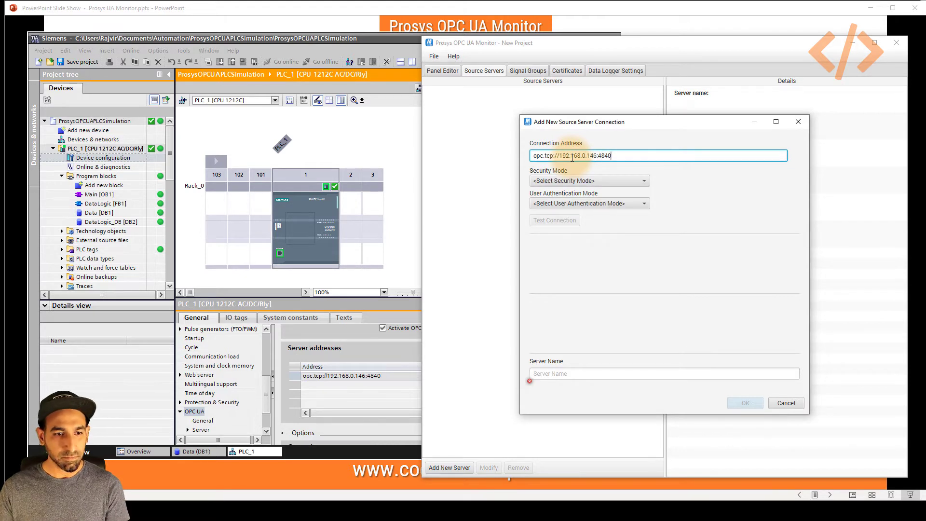
left_click(628, 182)
left_click(601, 193)
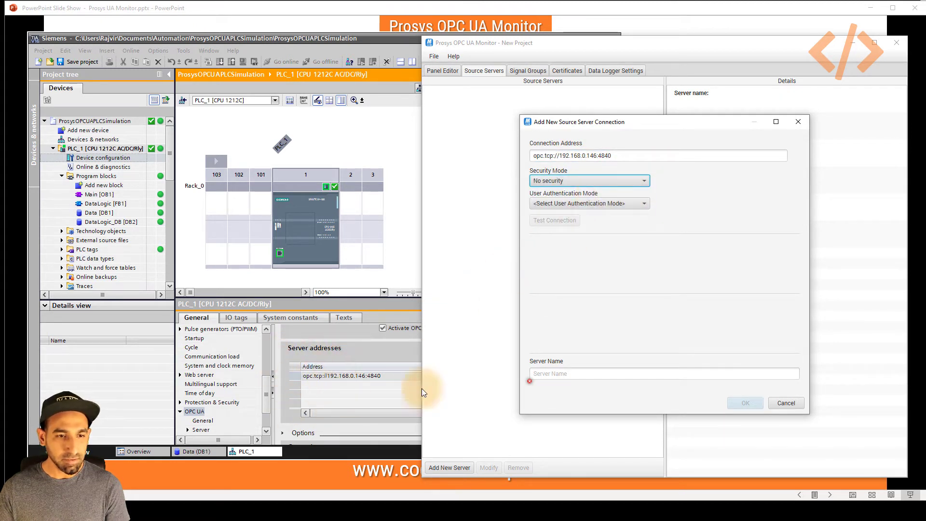
left_click(611, 204)
left_click(589, 215)
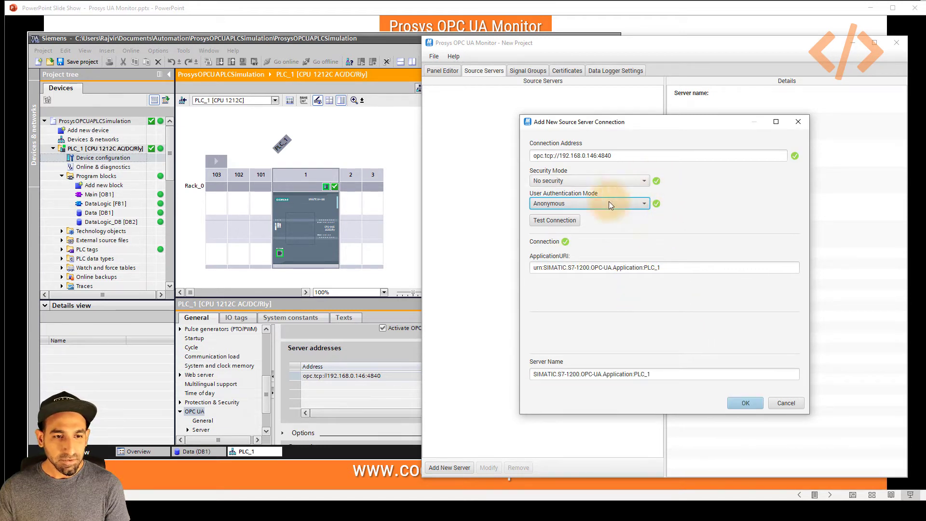
left_click(743, 406)
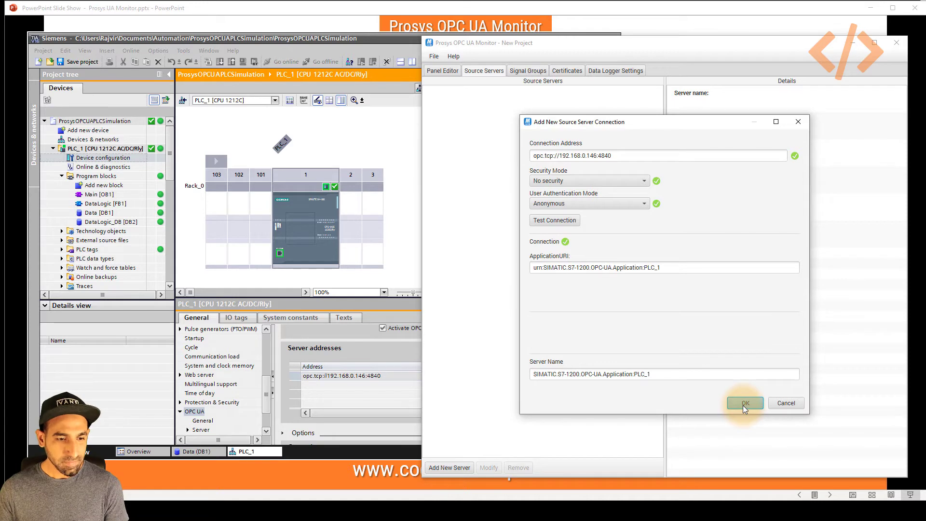
- Browse the PLC_1 address space down to Objects > ServerInterfaces > OPCUA > Data
left_click(746, 404)
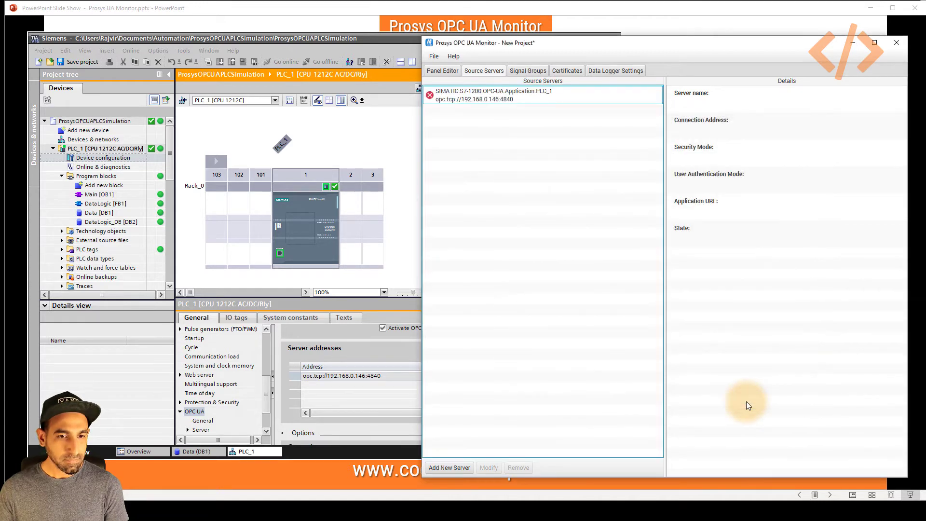
left_click(527, 71)
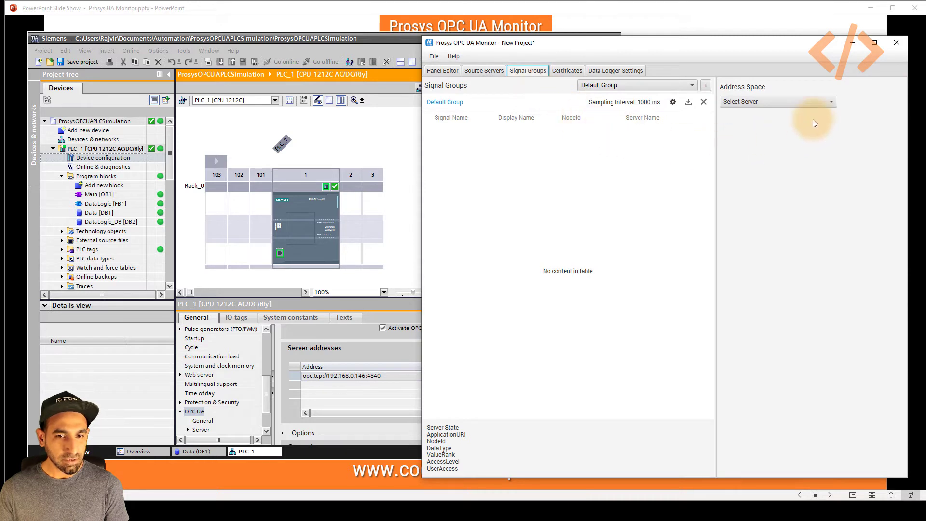
left_click(832, 102)
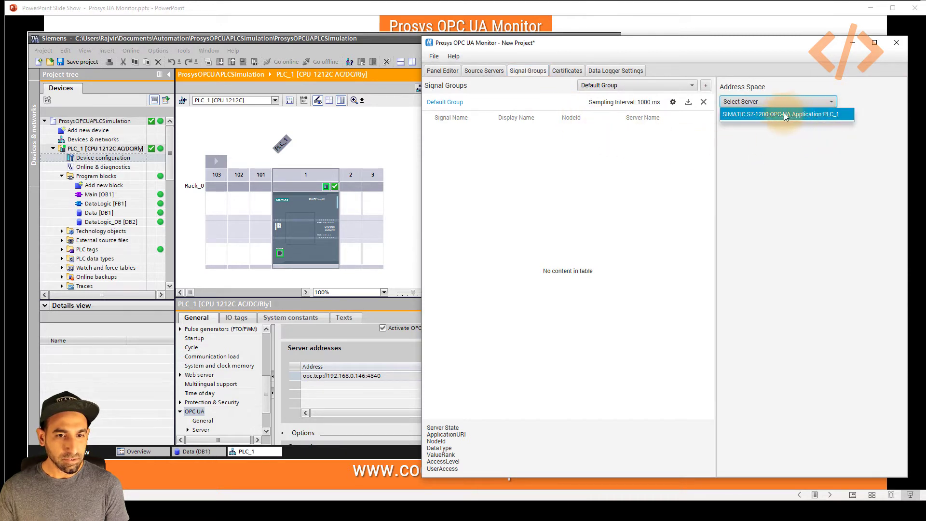
left_click(831, 117)
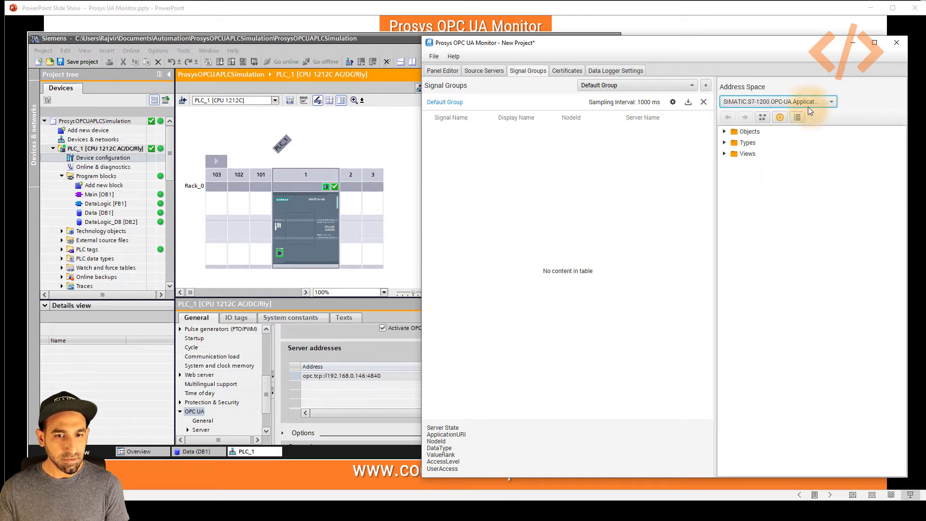
left_click(724, 132)
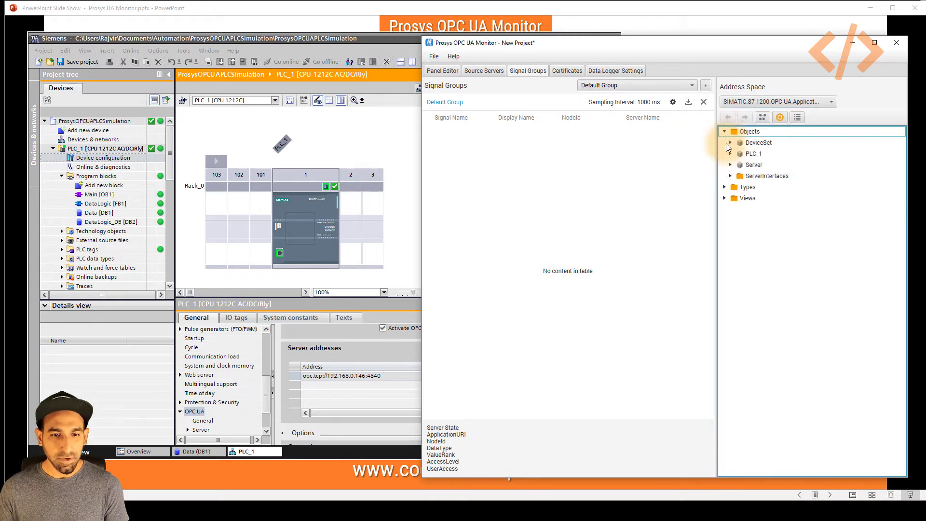
left_click(730, 176)
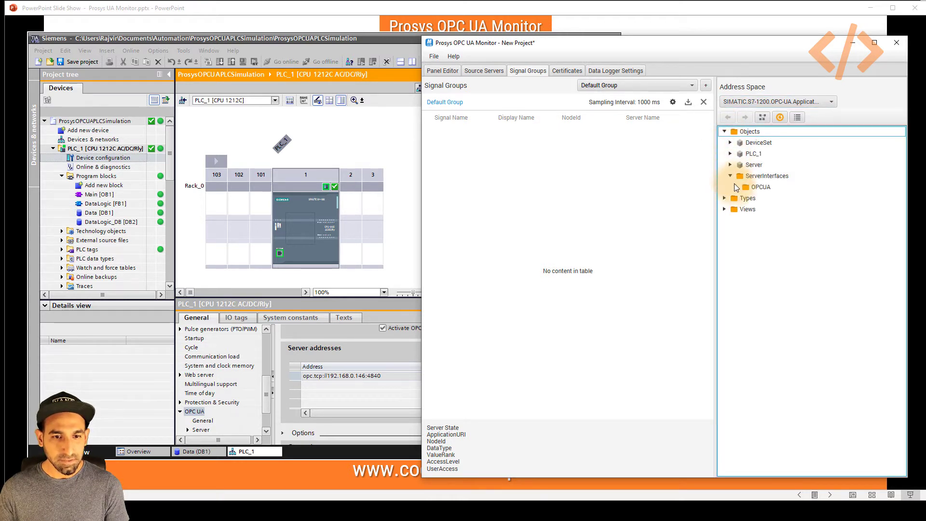
left_click(736, 187)
left_click(742, 198)
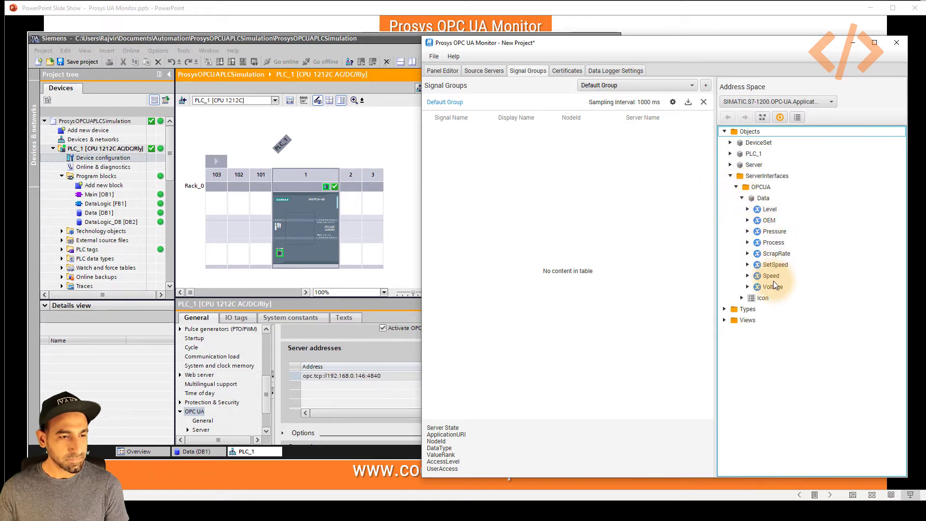
- Open the Data [DB1] block in TIA Portal and narrow it beside the Monitor
left_click(196, 452)
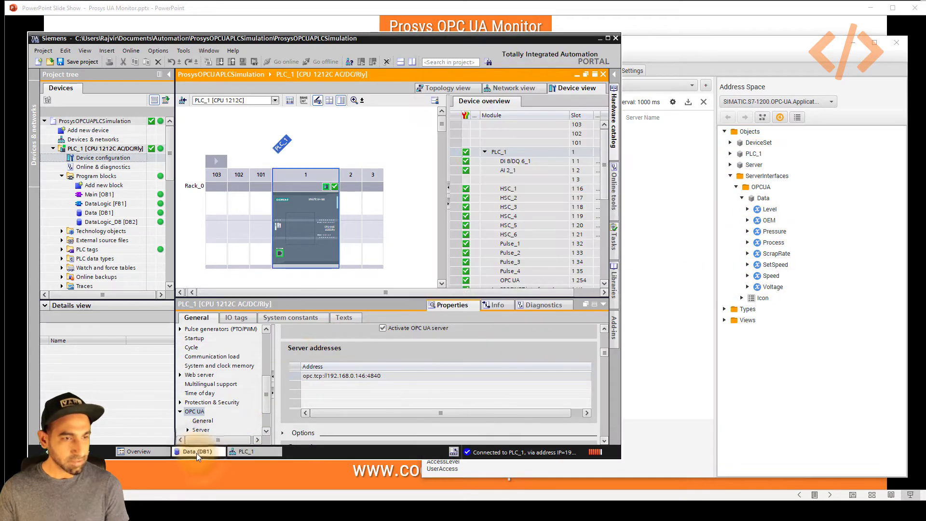
left_click(196, 452)
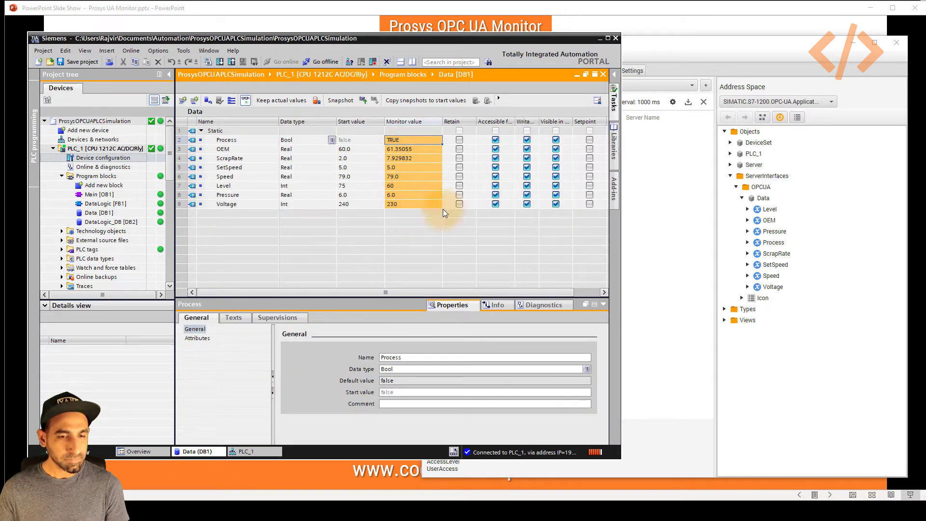
left_click_drag(622, 245, 502, 250)
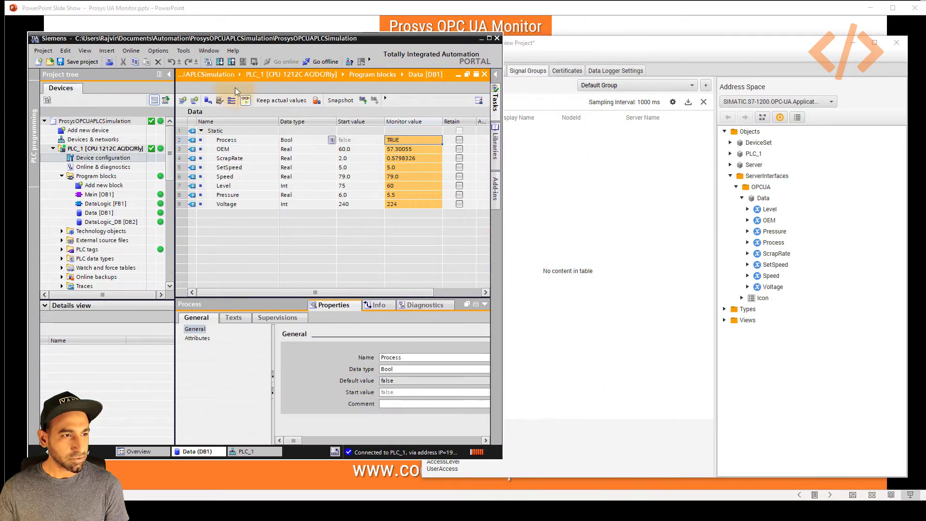
left_click(167, 75)
left_click_drag(468, 230, 383, 231)
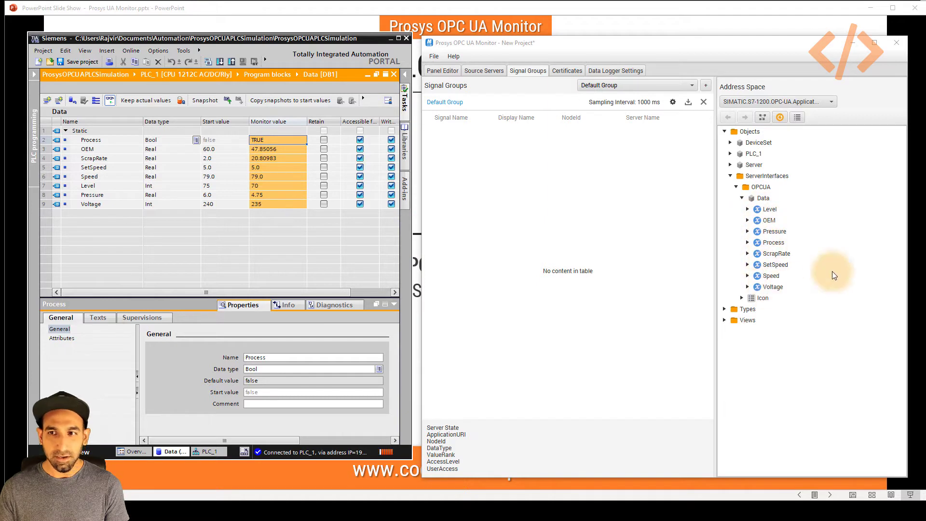
- Add the Process and OEM tags to the Default Group
left_click(795, 193)
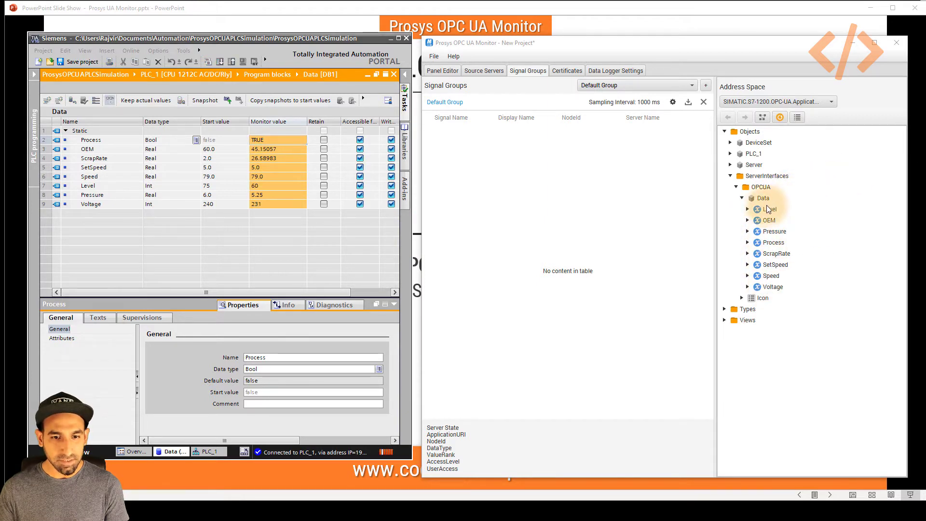
left_click(772, 243)
right_click(769, 245)
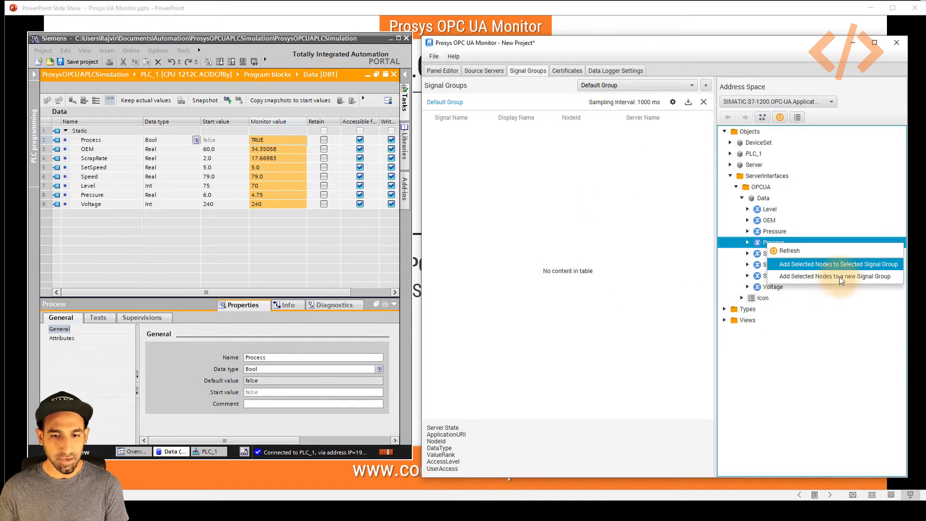
left_click(847, 265)
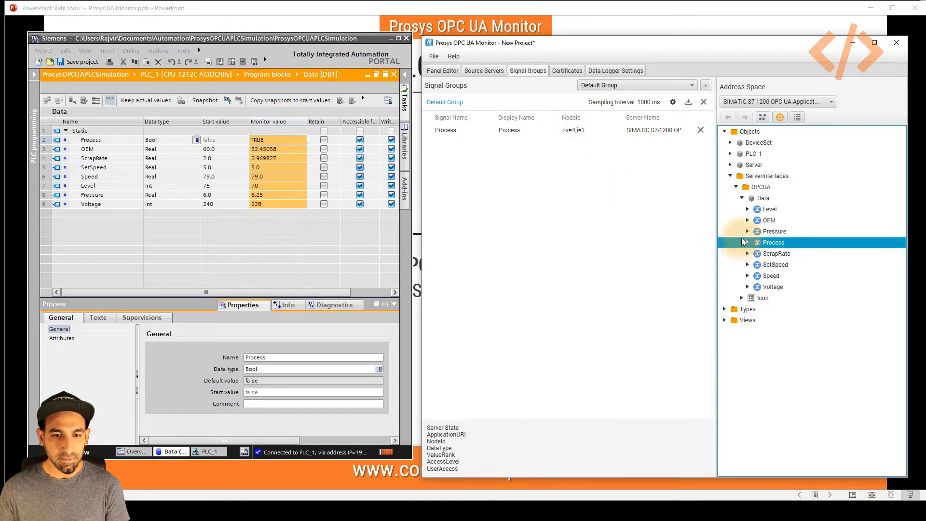
right_click(769, 221)
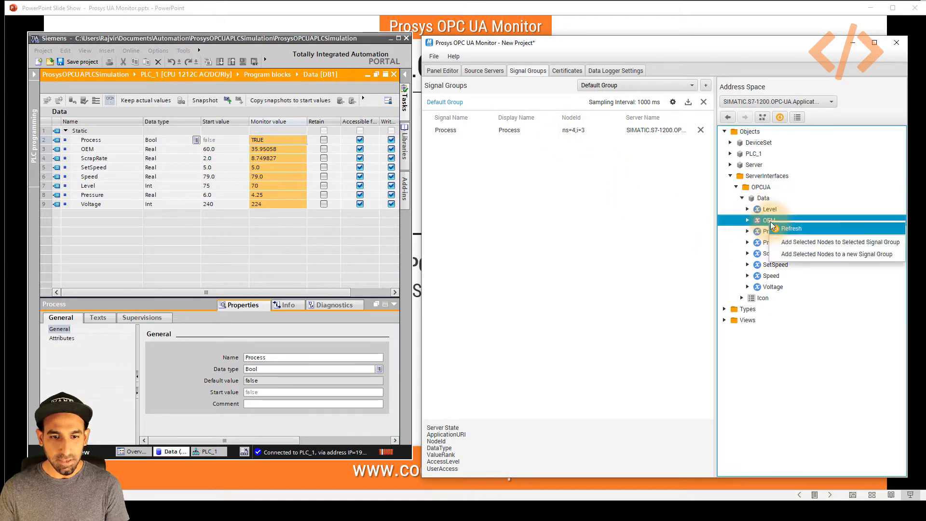
left_click(794, 241)
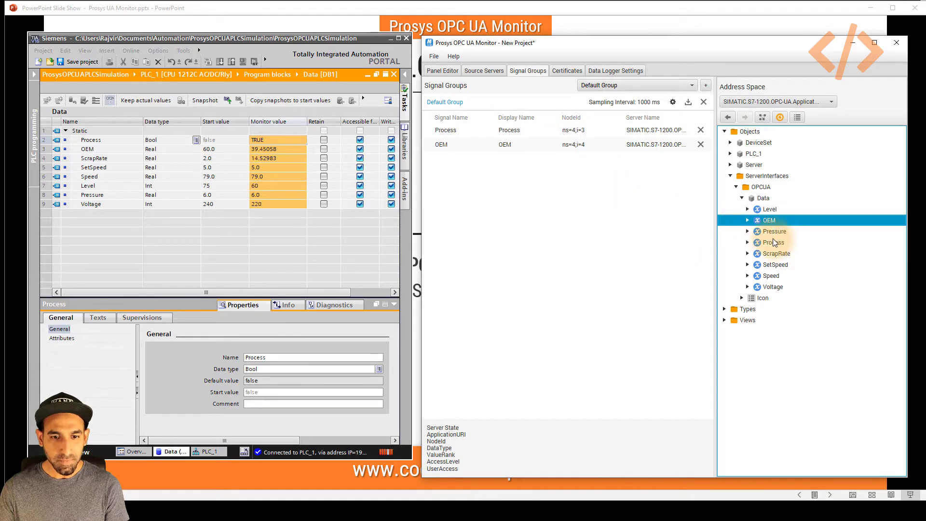
- Add ScrapRate, SetSpeed and the remaining tags through Voltage to the Default Group
right_click(772, 253)
left_click(790, 273)
right_click(773, 264)
left_click(795, 285)
right_click(770, 275)
left_click(794, 296)
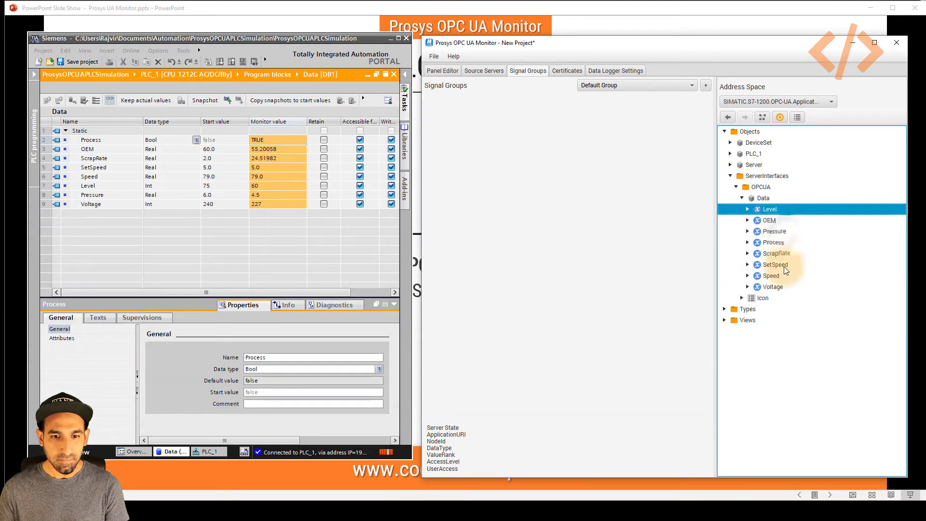
right_click(773, 287)
left_click(794, 307)
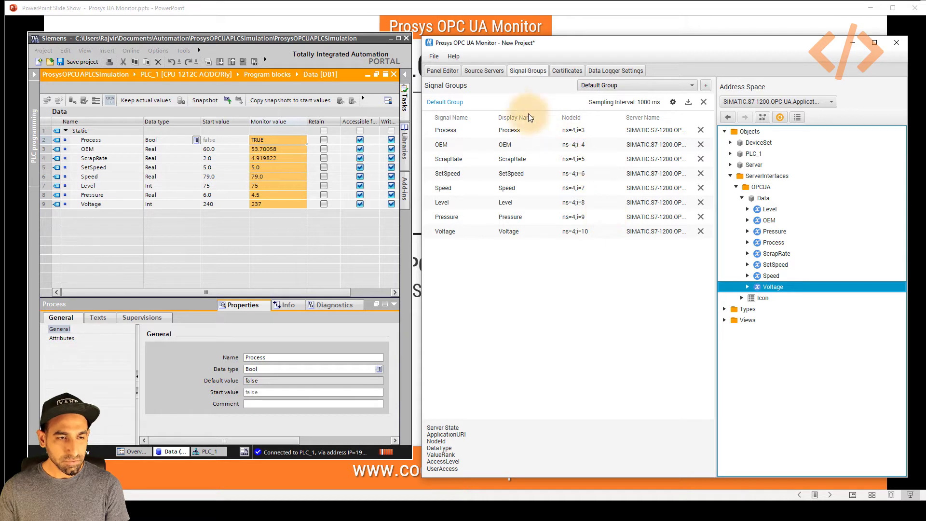
- Confirm the Panel Editor layout of 3 rows by 4 columns with 200 px cells
left_click(440, 72)
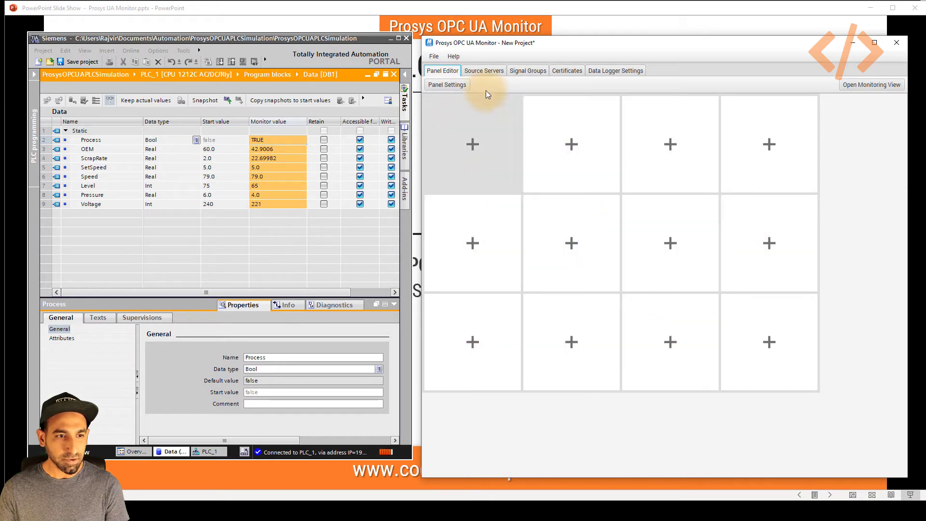
left_click(447, 85)
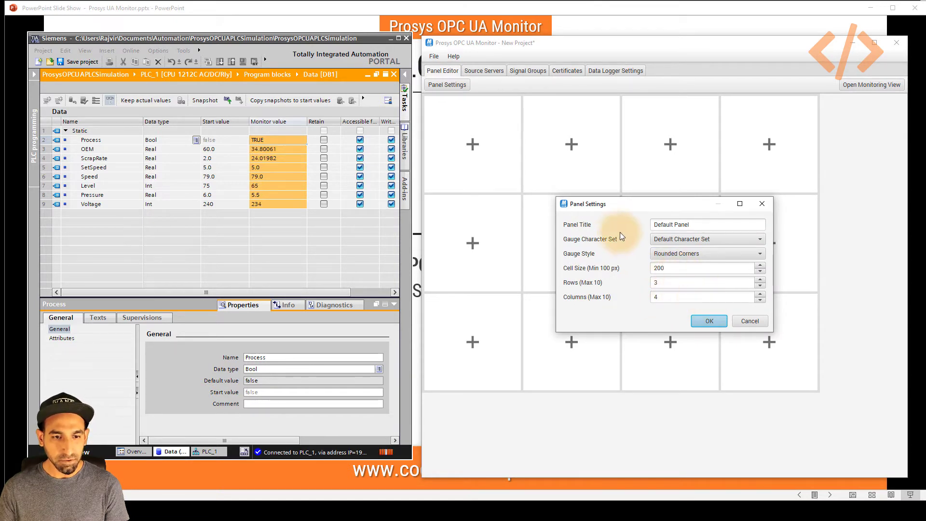
left_click(705, 320)
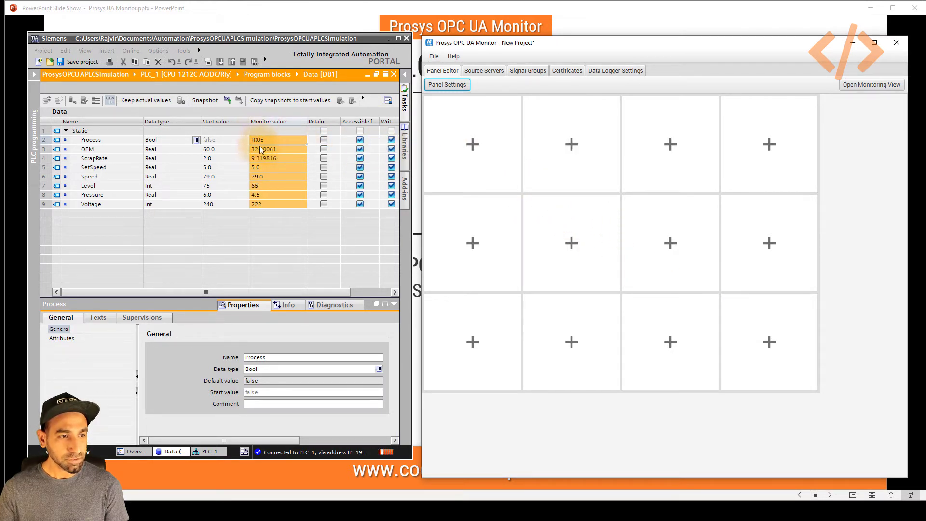
- Put a writable Dark Green & Red Boolean gauge for Process in the top-left cell
left_click(474, 144)
left_click(641, 112)
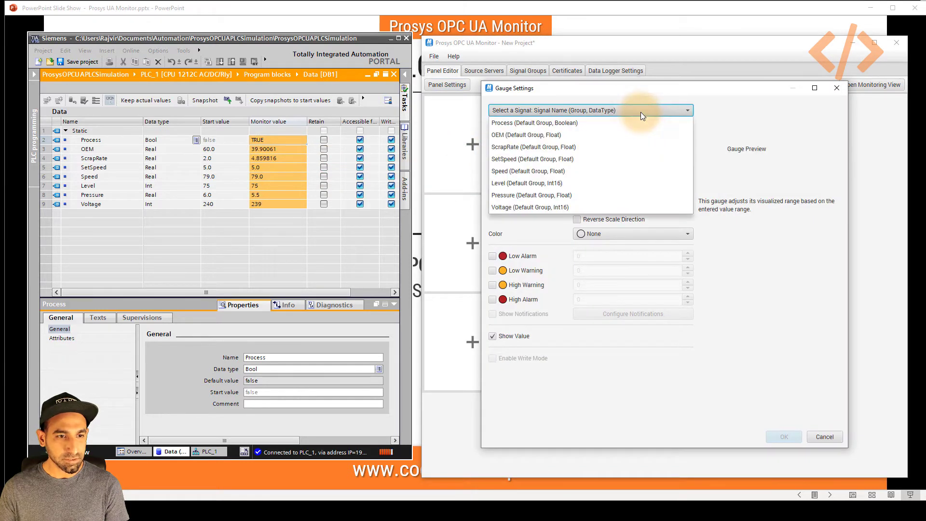
left_click(573, 123)
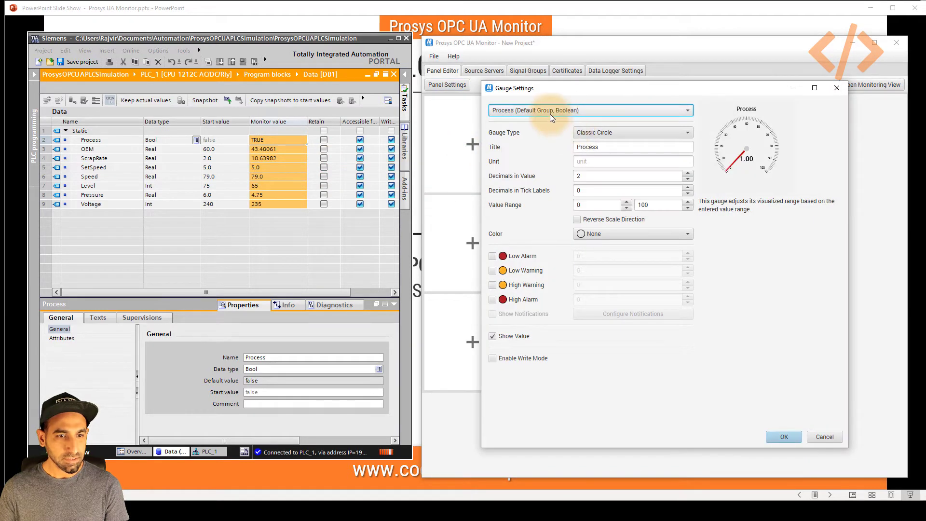
left_click(640, 132)
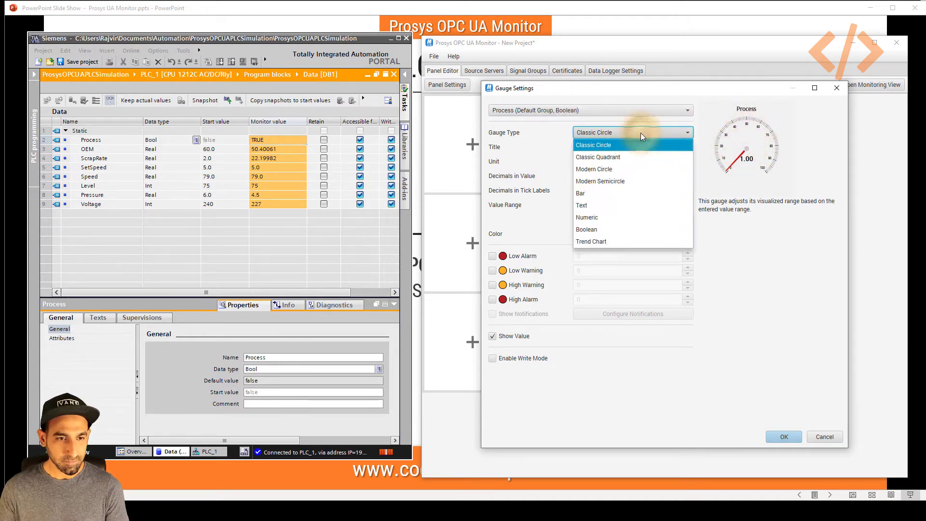
left_click(603, 228)
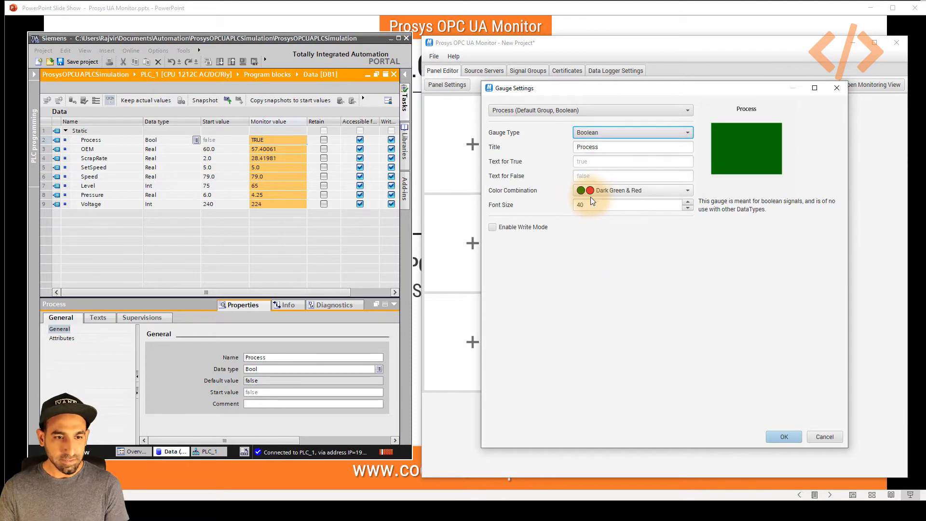
left_click_drag(593, 203, 557, 204)
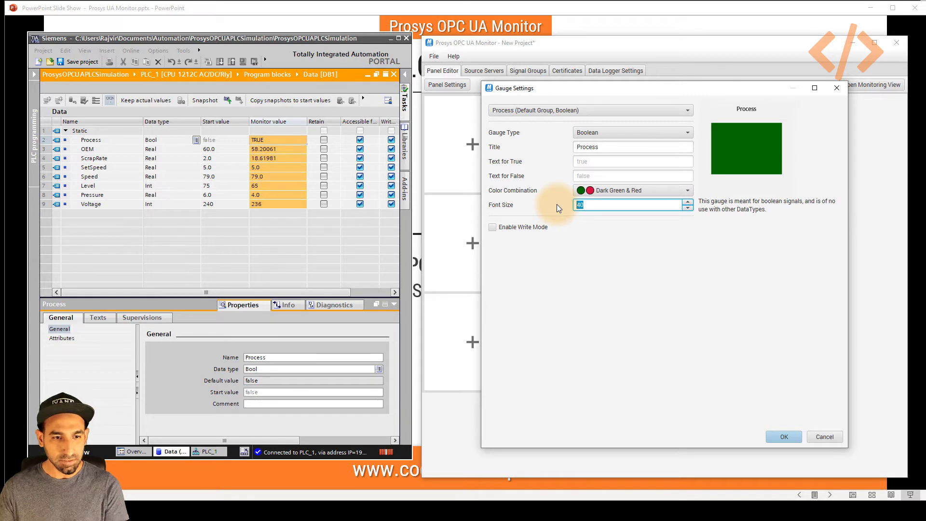
left_click(492, 227)
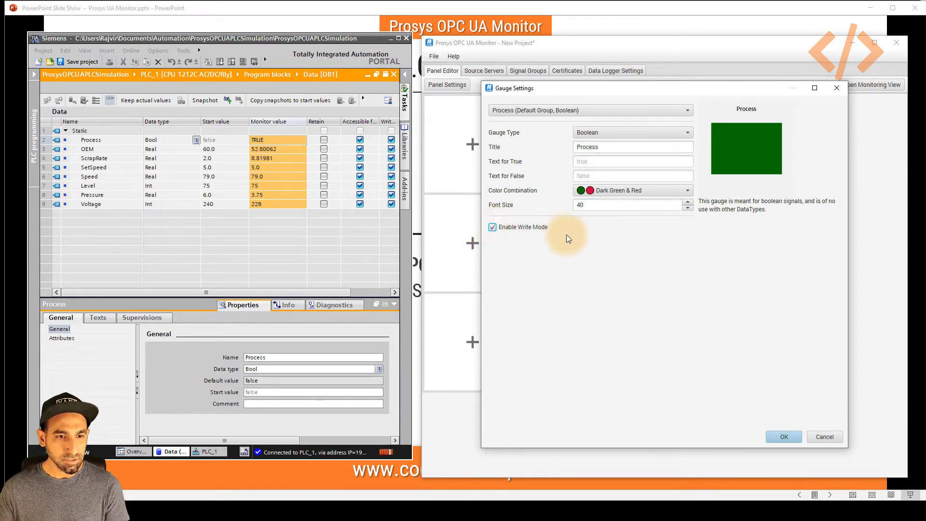
left_click(785, 436)
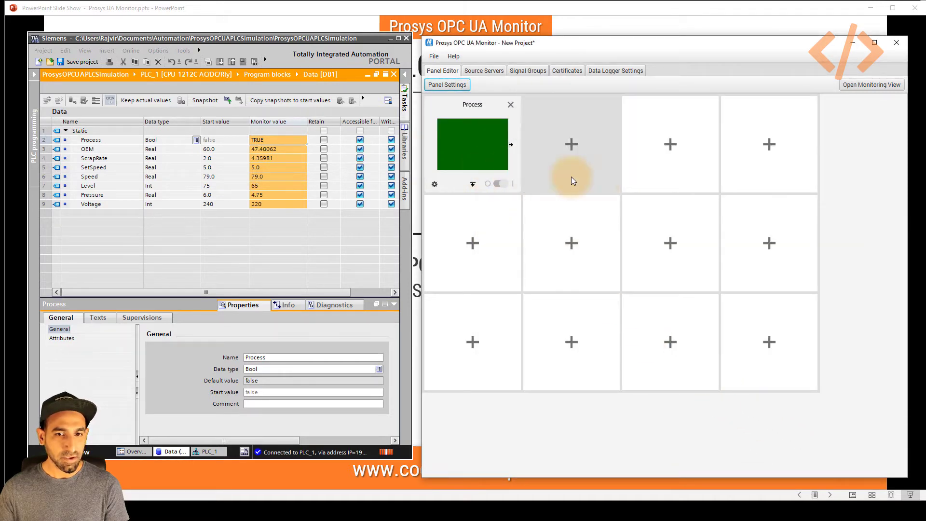
left_click(866, 88)
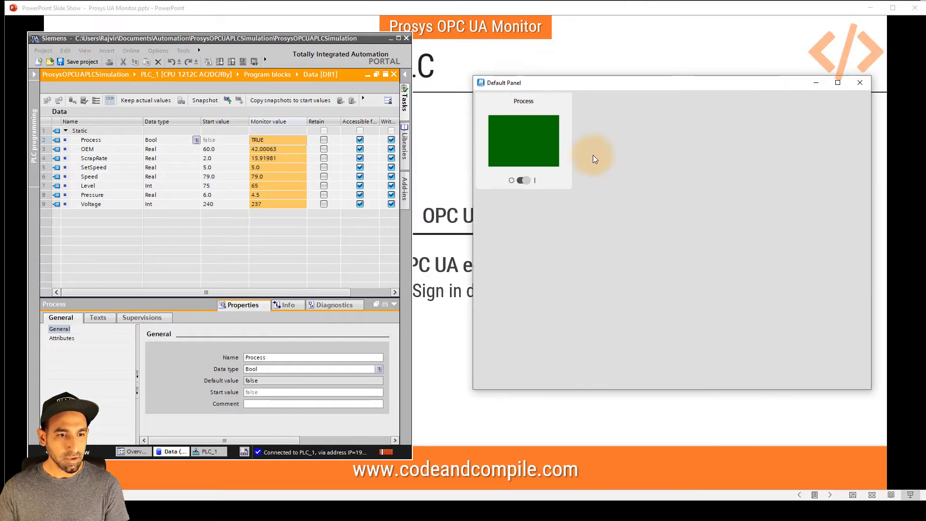
left_click(519, 180)
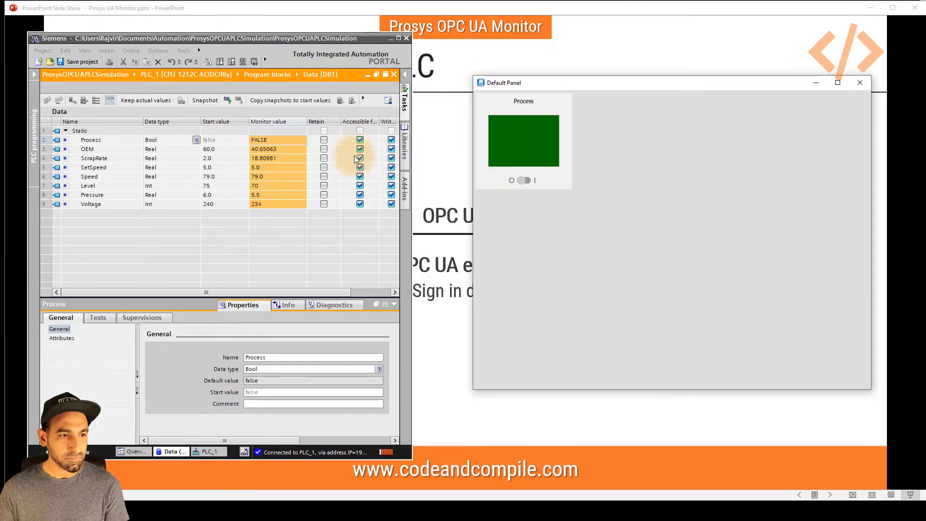
left_click(526, 181)
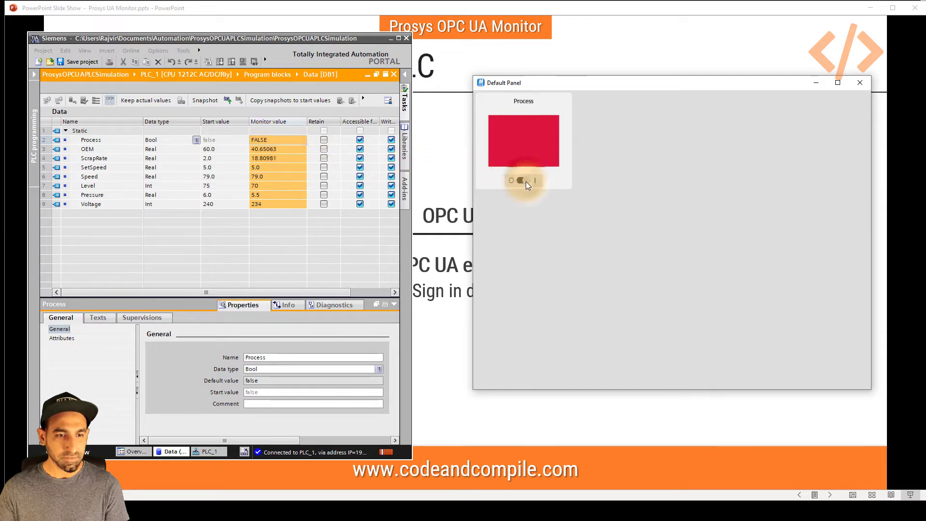
left_click(861, 82)
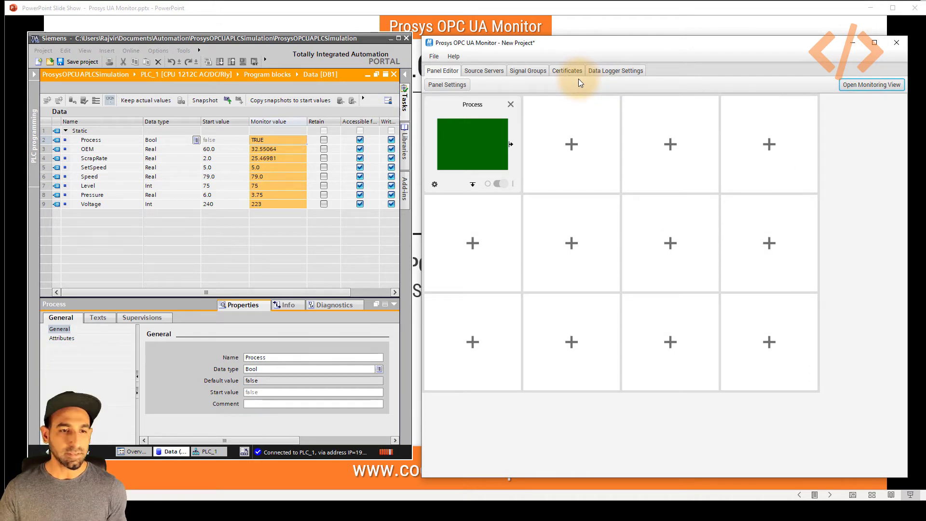
- Change the Default Group sampling interval from 1000 ms to 100 ms, then return to the Panel Editor
left_click(525, 72)
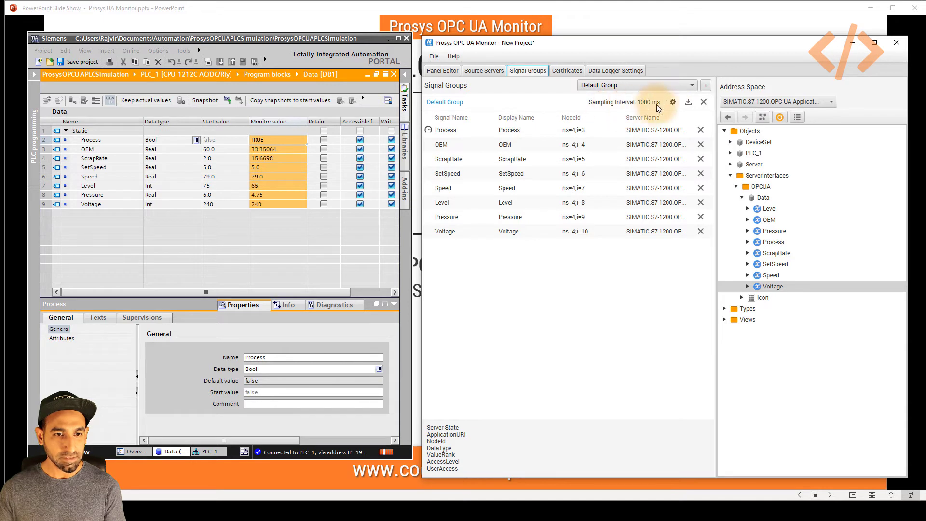
left_click(673, 102)
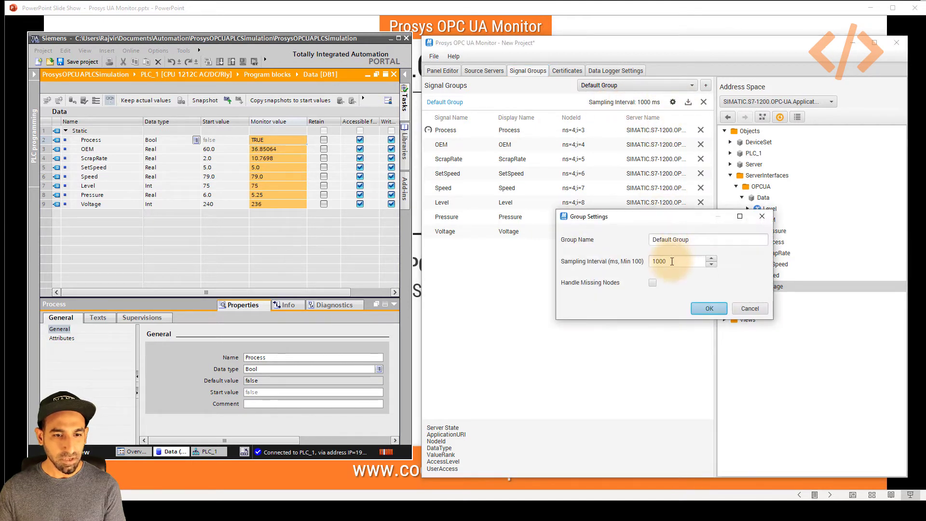
left_click_drag(672, 261, 645, 266)
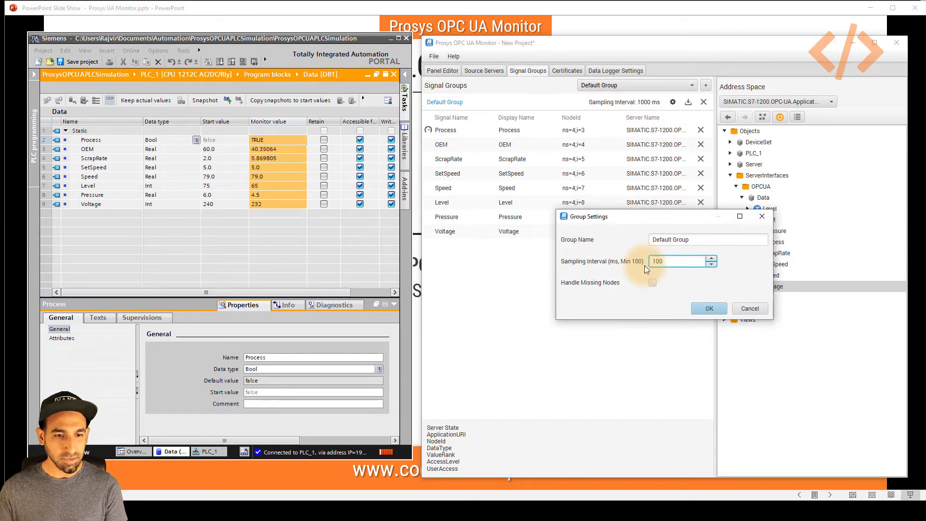
left_click(705, 308)
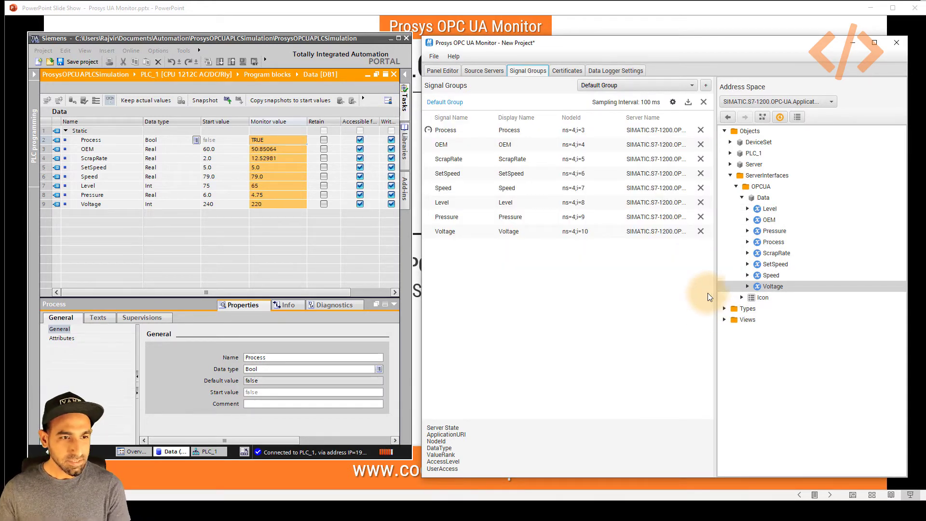
left_click(443, 71)
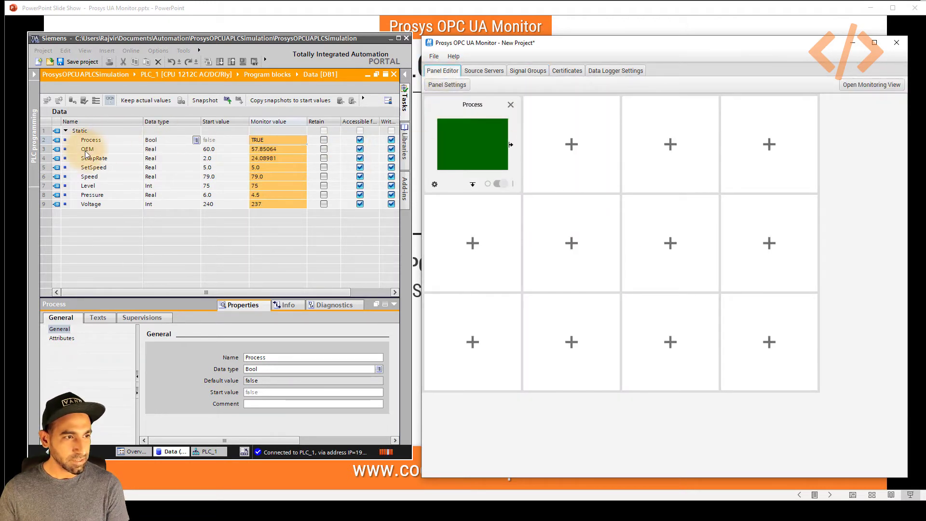
- Add a Modern Semicircle gauge for OEM in the second cell
left_click(572, 144)
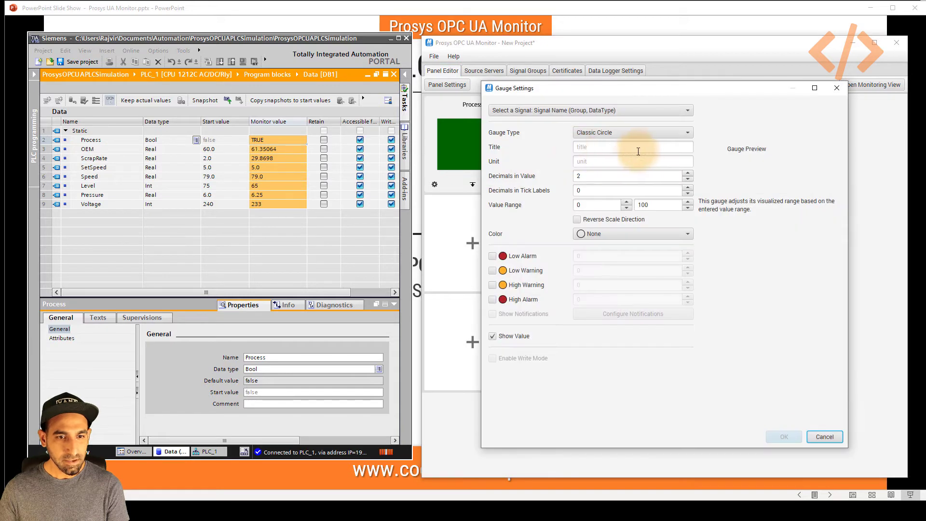
left_click(675, 112)
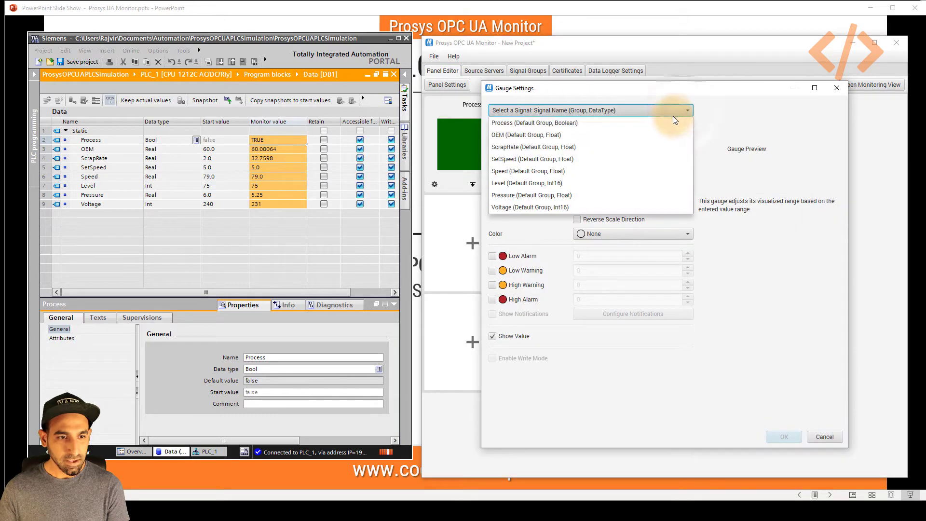
left_click(501, 136)
left_click(651, 135)
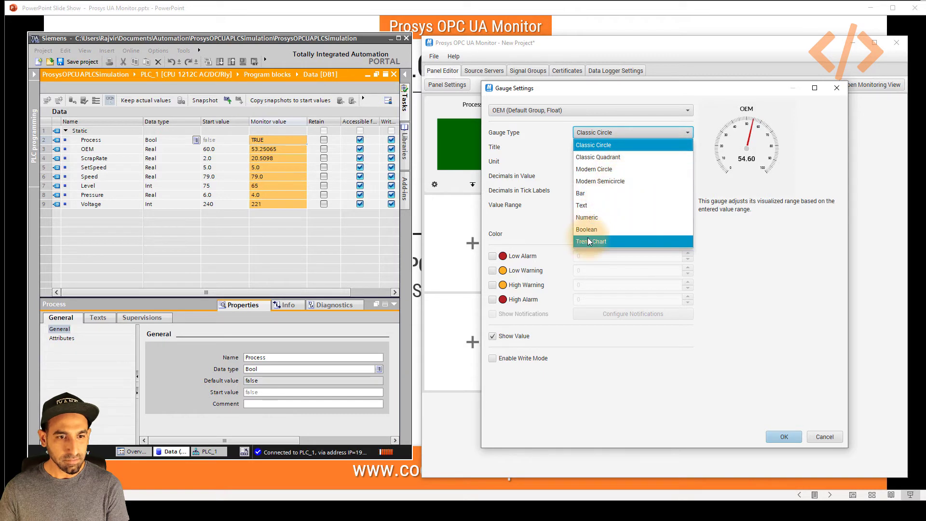
left_click(623, 180)
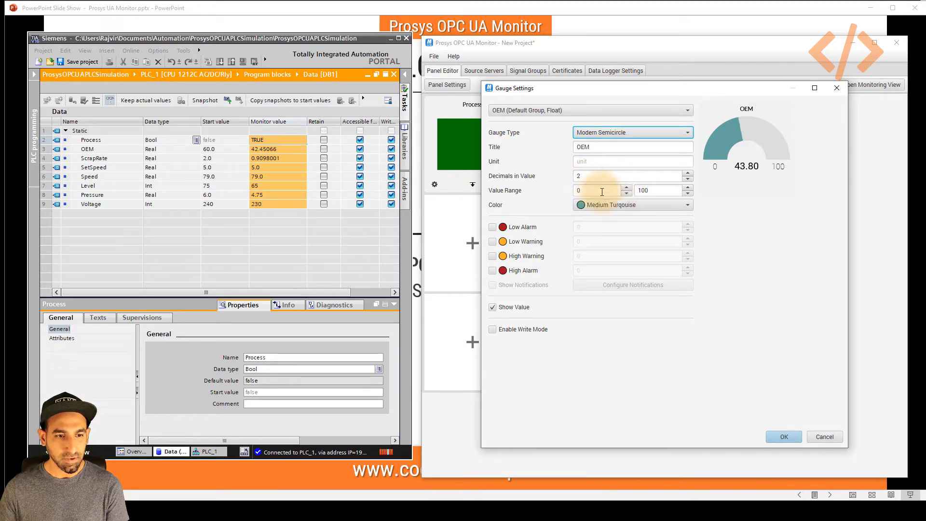
left_click(777, 438)
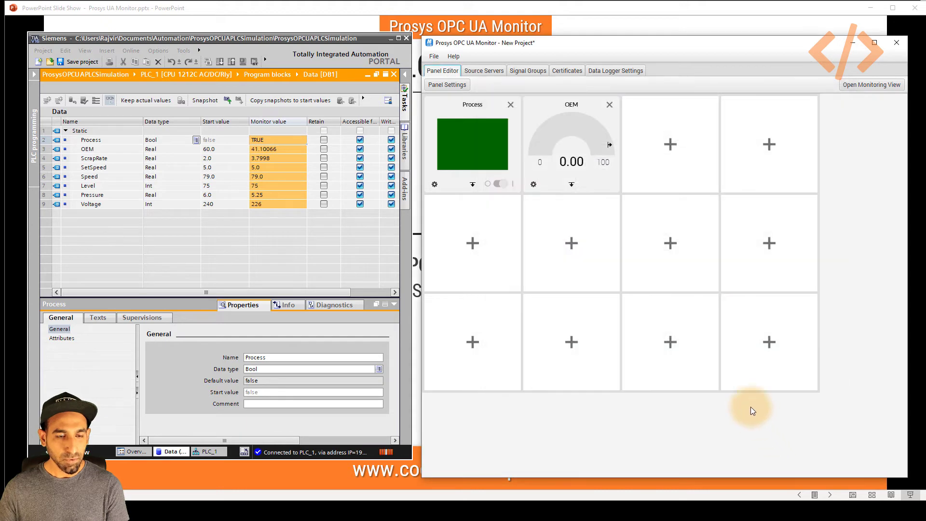
- Add a red semicircle gauge for ScrapRate in the third cell
left_click(578, 154)
left_click(667, 131)
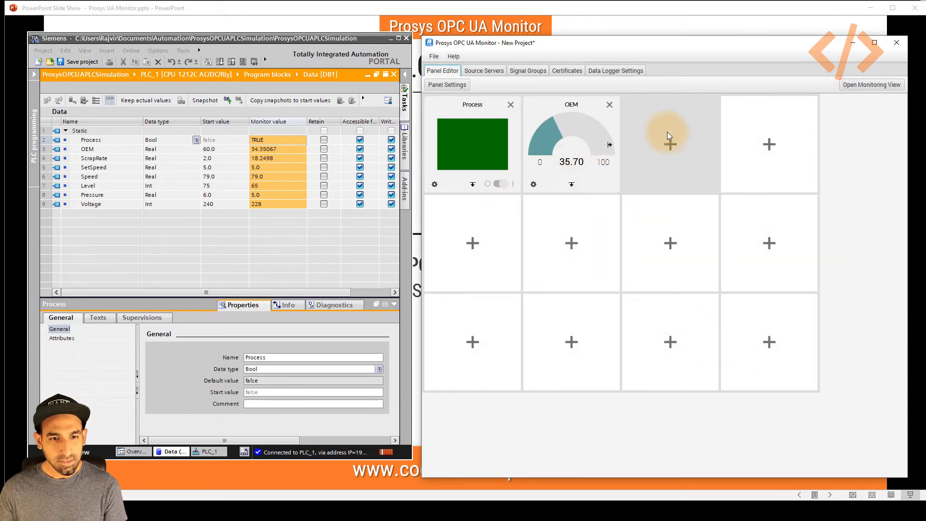
left_click(612, 112)
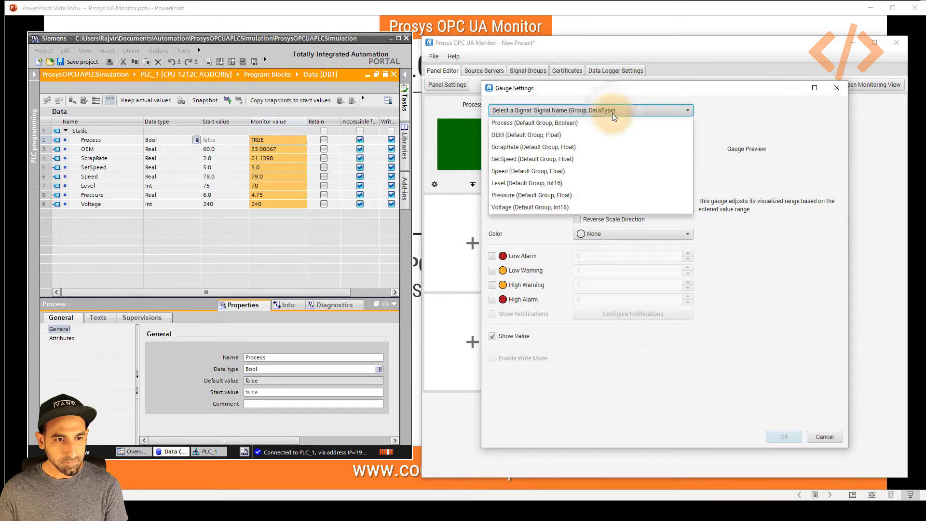
left_click(533, 147)
left_click(627, 134)
left_click(612, 161)
left_click(633, 202)
left_click(603, 222)
left_click(784, 436)
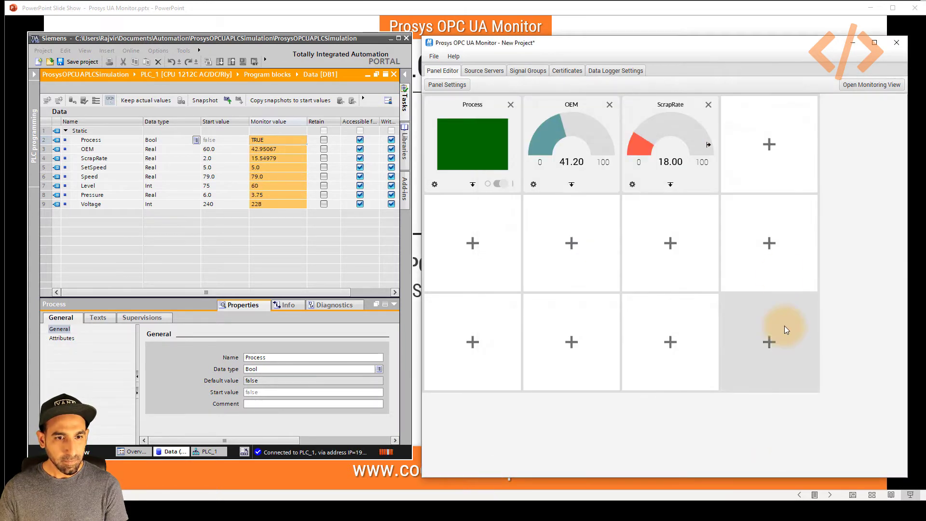
- Add a writable Numeric SetSpeed display with font size 70 in the fourth cell
left_click(780, 273)
left_click(591, 110)
left_click(583, 151)
left_click(633, 132)
left_click(603, 214)
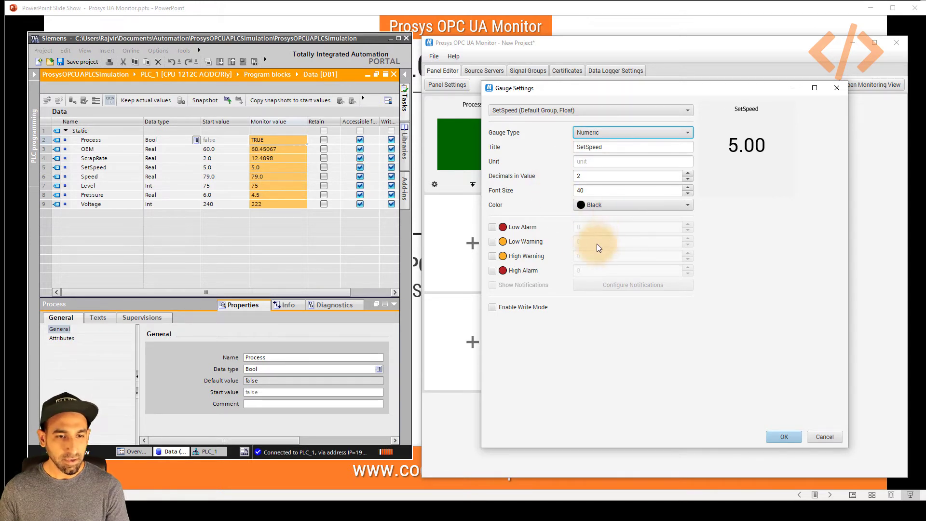
left_click(493, 307)
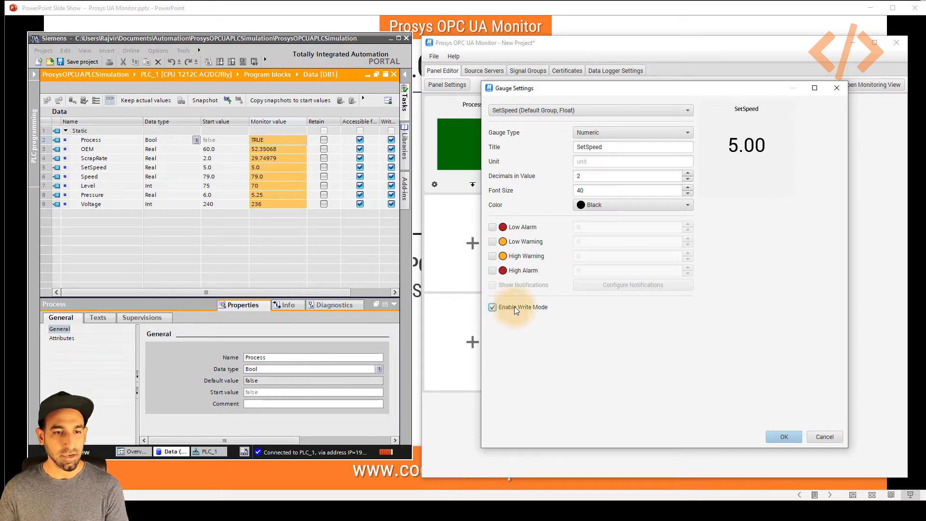
left_click_drag(586, 191, 562, 193)
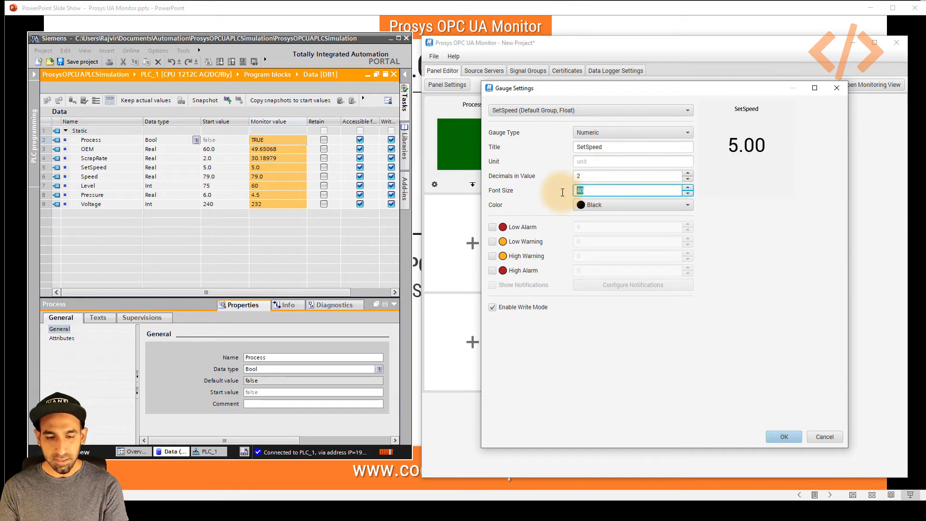
type("70")
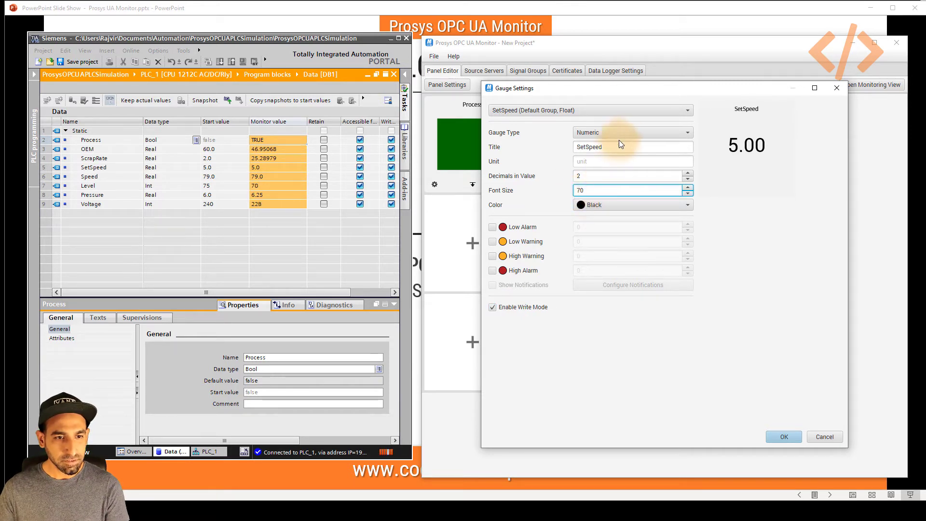
left_click(781, 436)
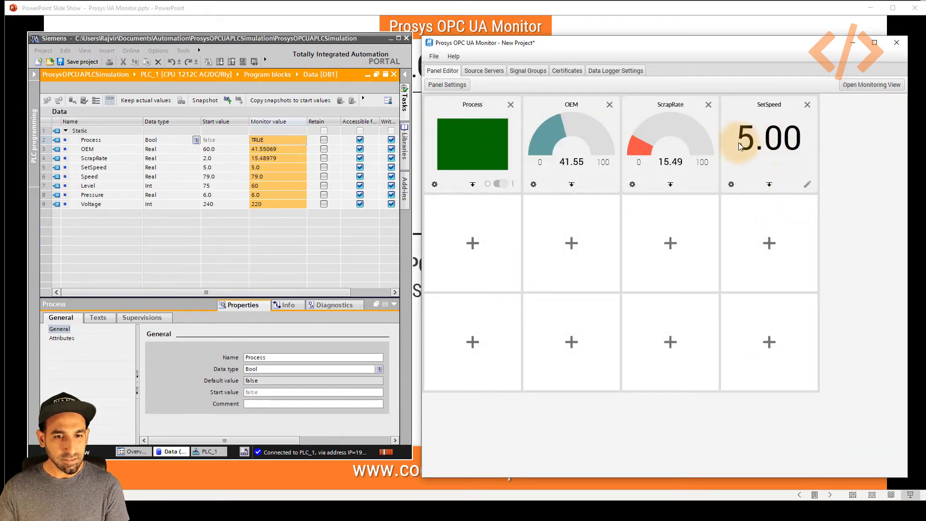
left_click(65, 169)
- Add a Classic Circle SetSpeed gauge in the first cell of the second row, below Process
left_click(45, 167)
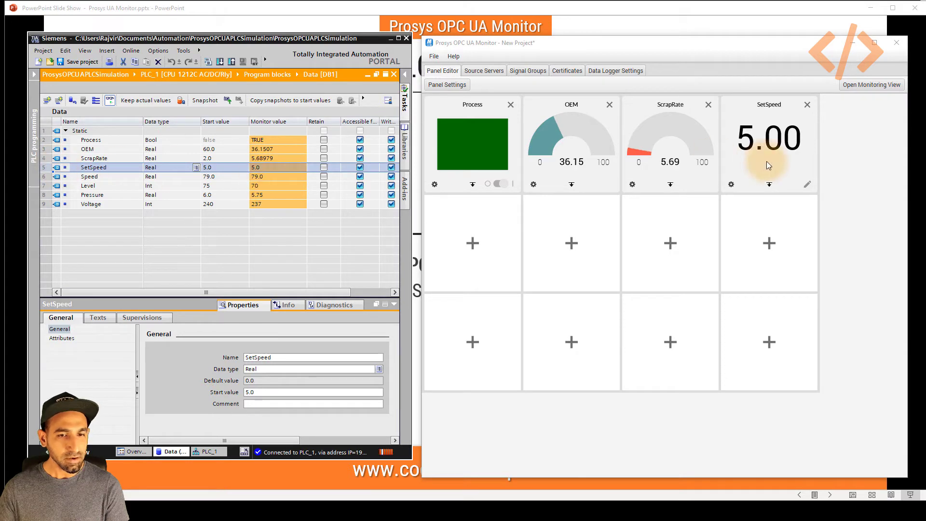
left_click(463, 244)
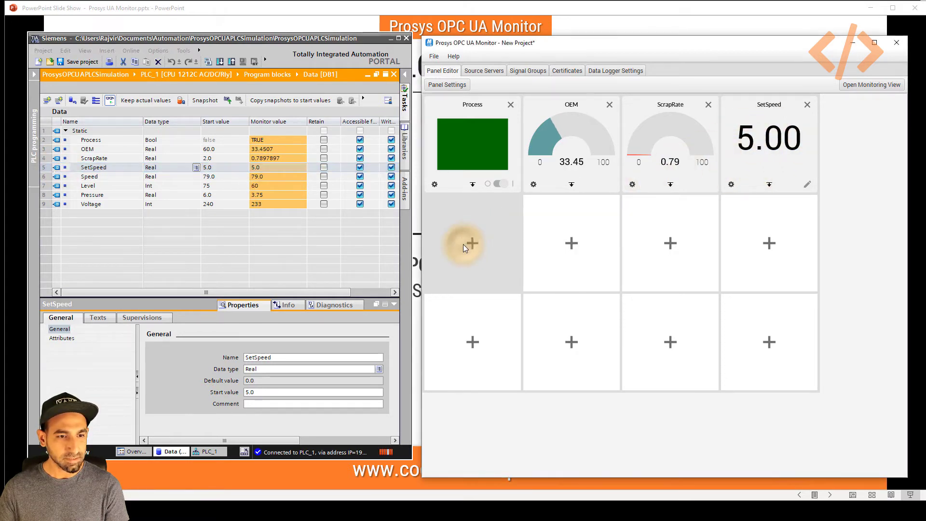
left_click(648, 111)
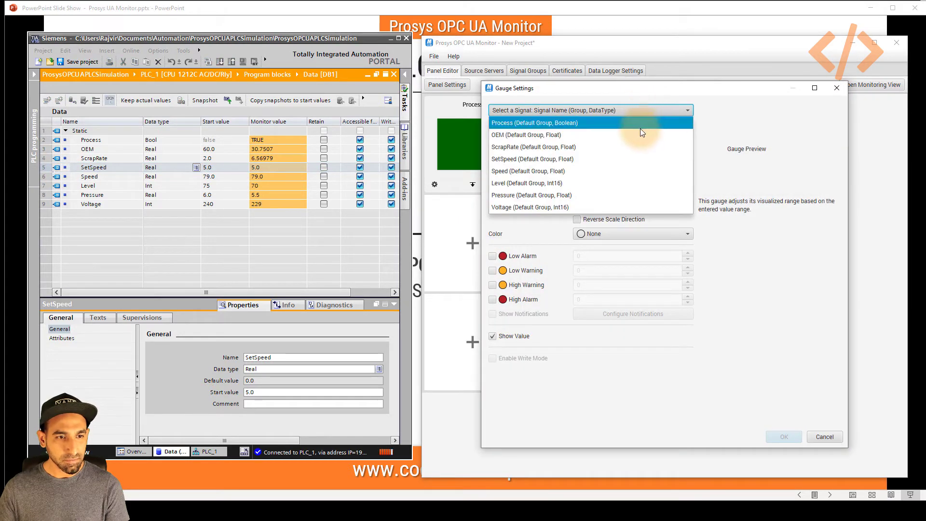
left_click(572, 162)
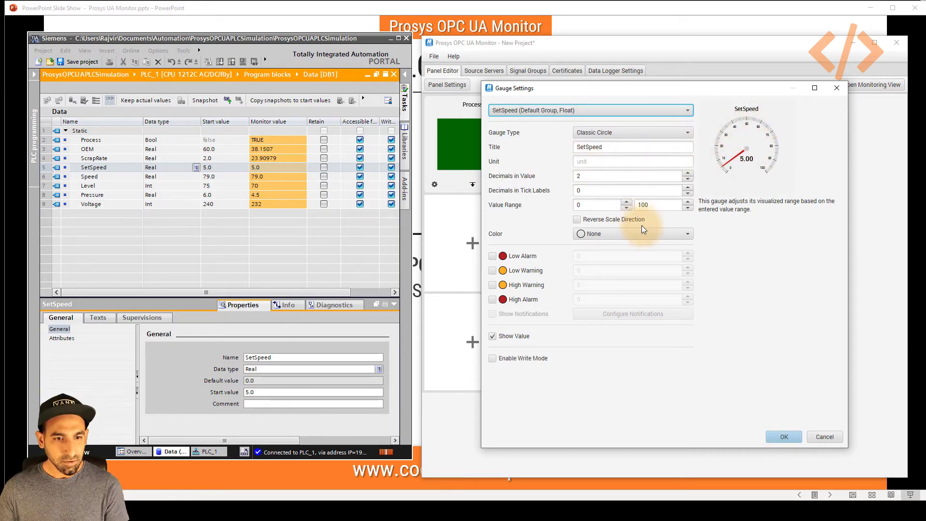
left_click(778, 436)
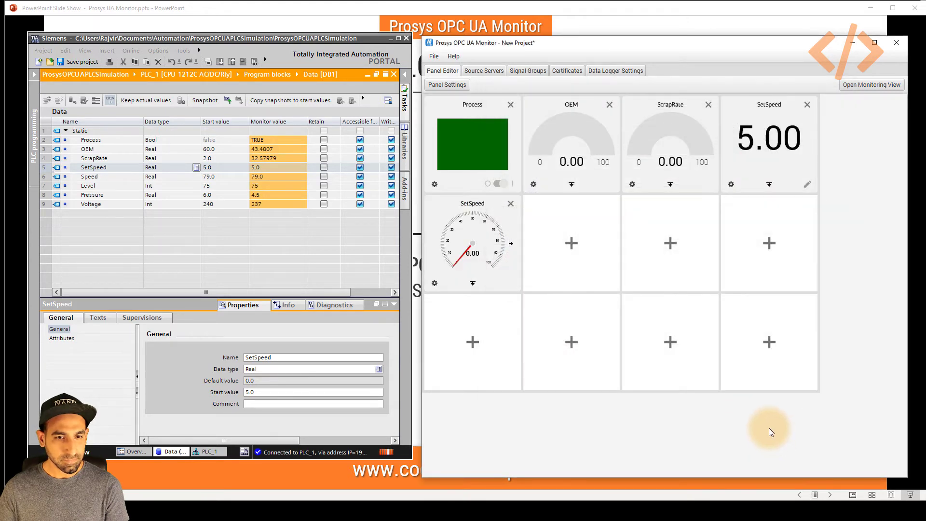
- From the live monitoring view, write SetSpeed 56 to the PLC, then close the Default Panel
left_click(865, 86)
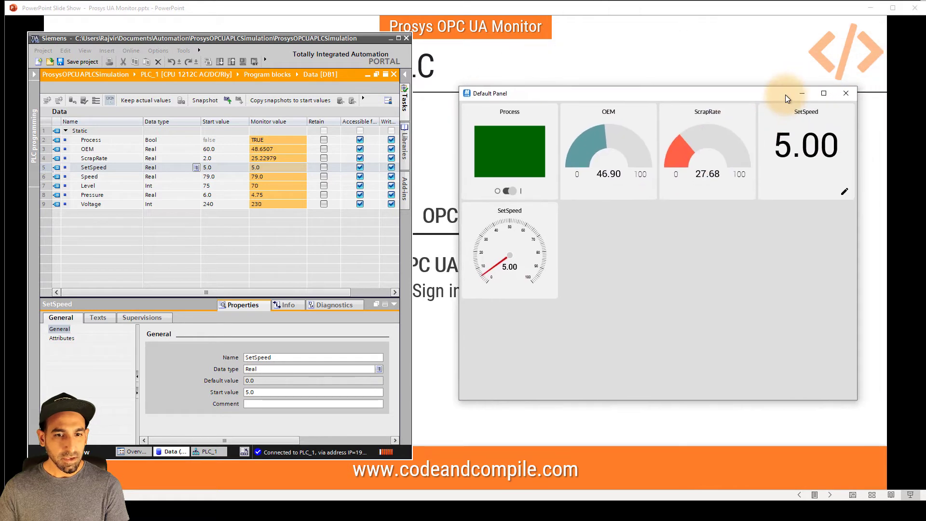
left_click(801, 147)
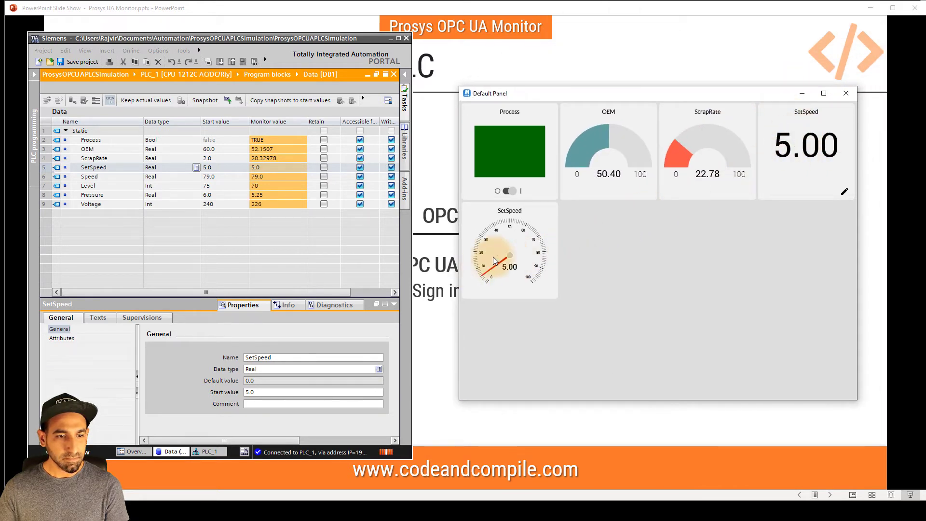
left_click(845, 191)
left_click(784, 192)
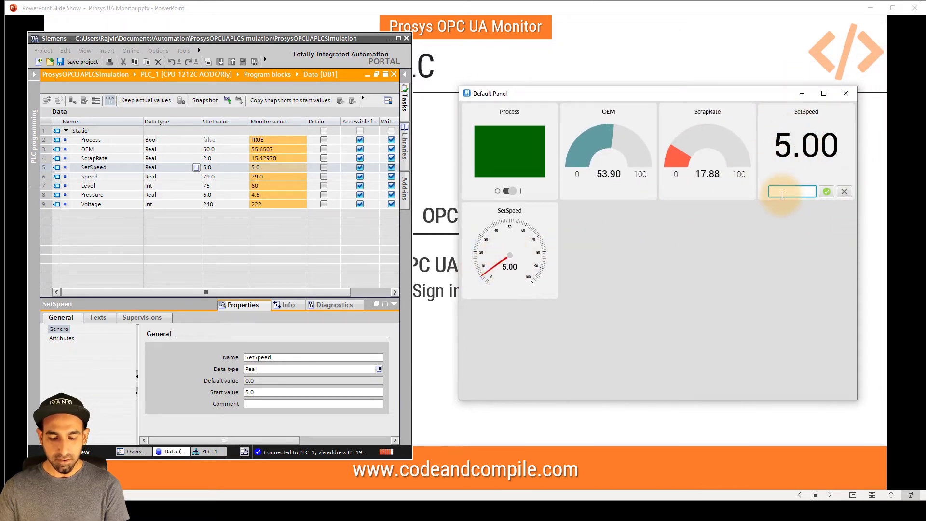
type("56")
key("Return")
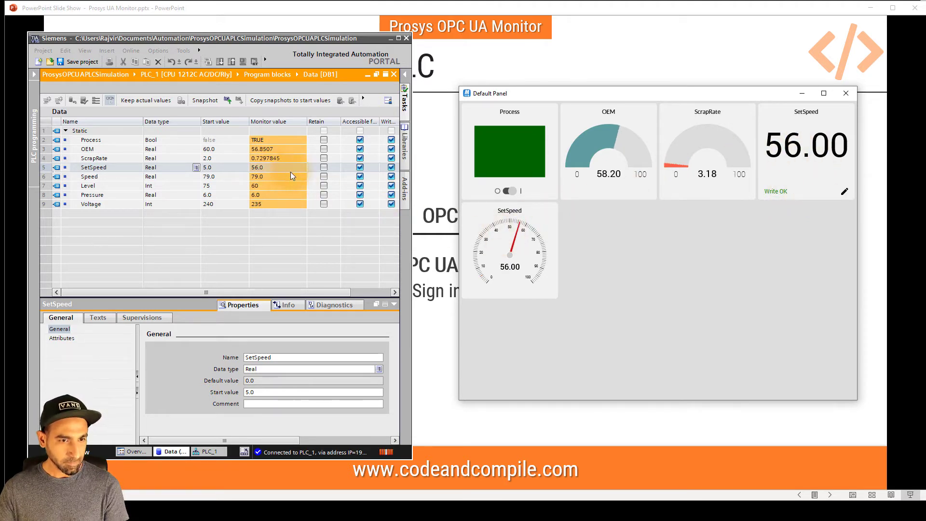
left_click(583, 174)
- Add a Level bar gauge and a Pressure Modern Circle gauge, 0–8 in bar
key("Escape")
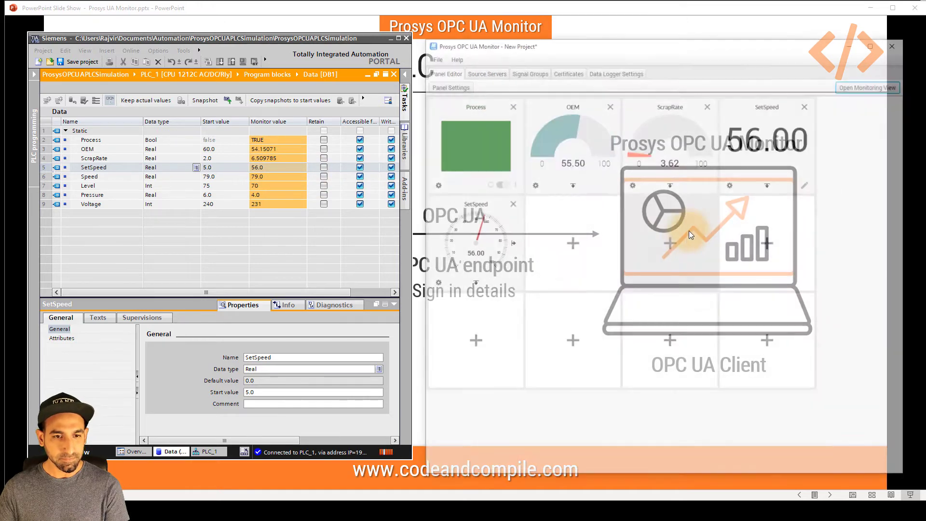
left_click(570, 245)
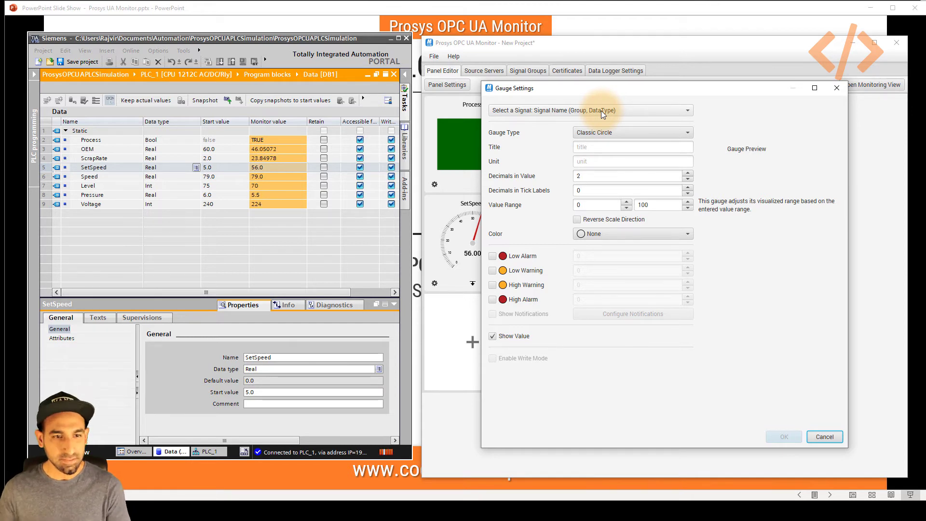
left_click(601, 111)
left_click(585, 182)
left_click(632, 132)
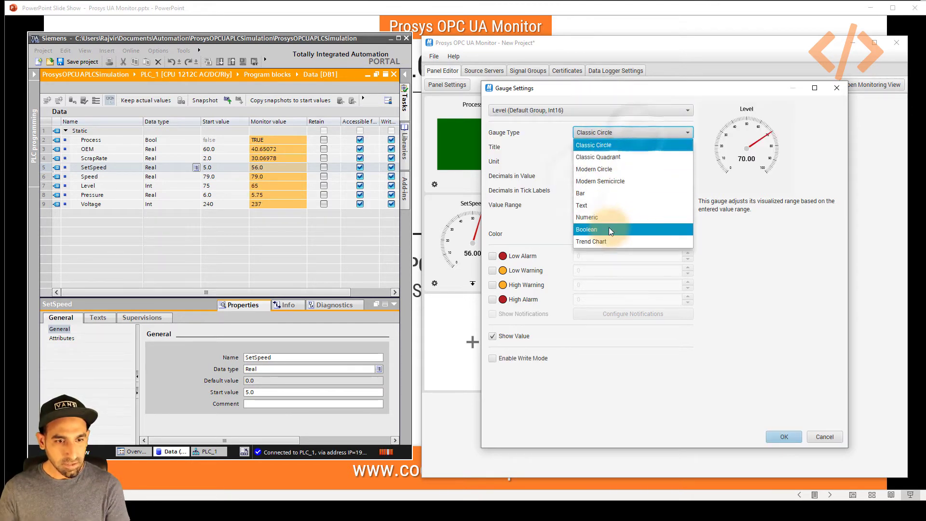
left_click(612, 240)
left_click(786, 435)
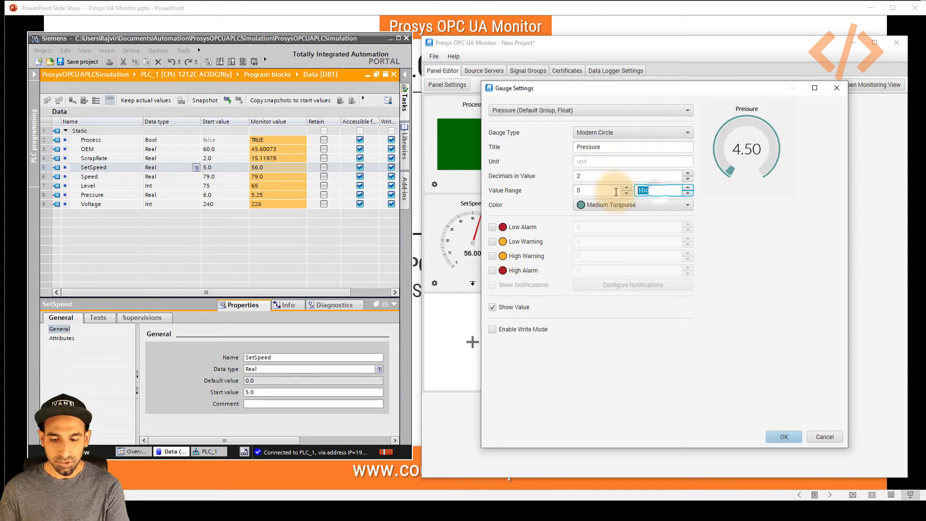
left_click(596, 160)
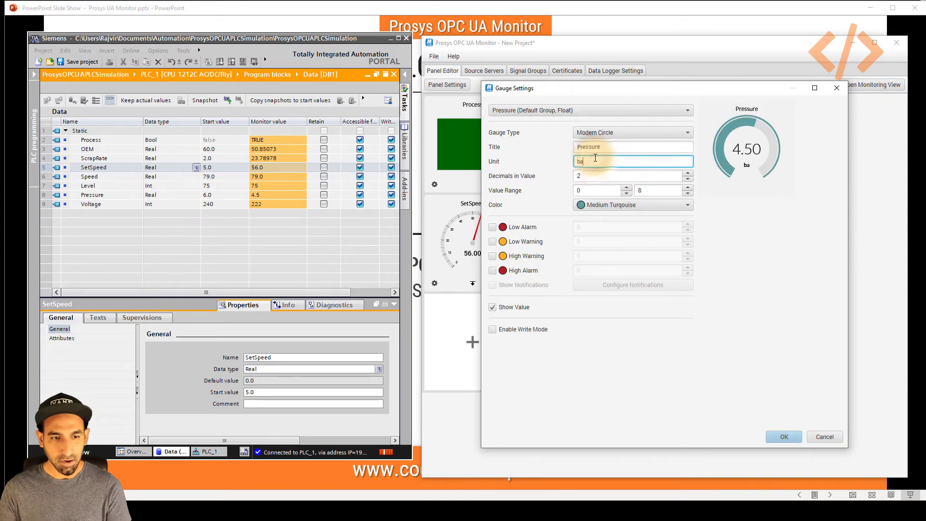
left_click(776, 437)
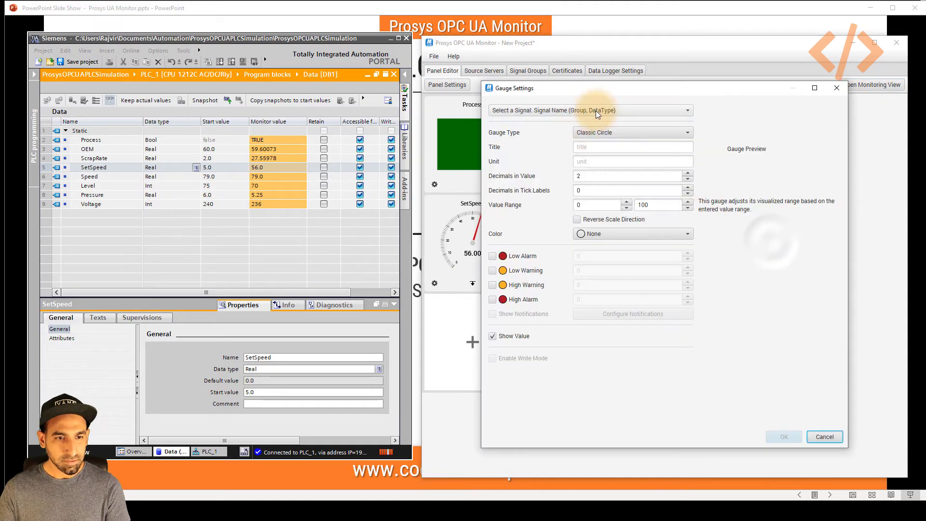
- Add a Classic Quadrant Voltage gauge with maximum 440, then preview the live panel
left_click(595, 111)
left_click(588, 204)
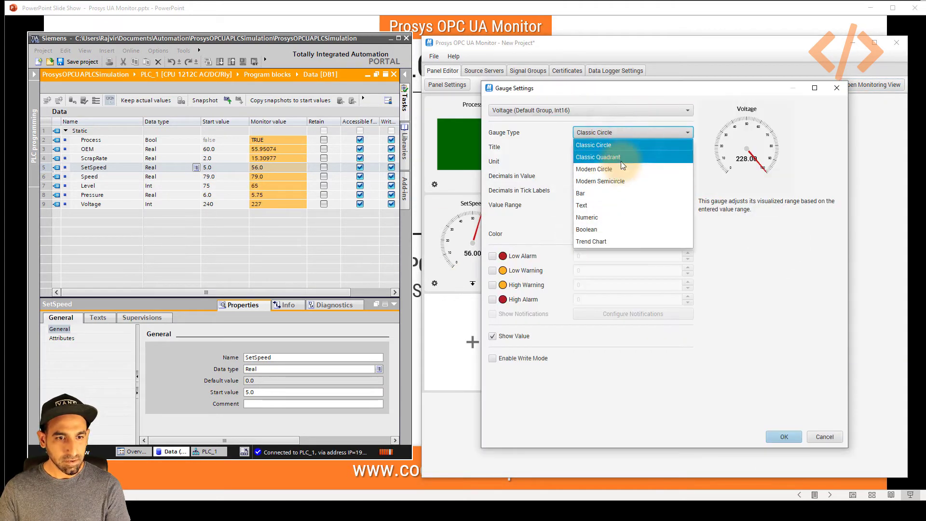
left_click(622, 131)
left_click(621, 161)
double_click(641, 205)
type("440")
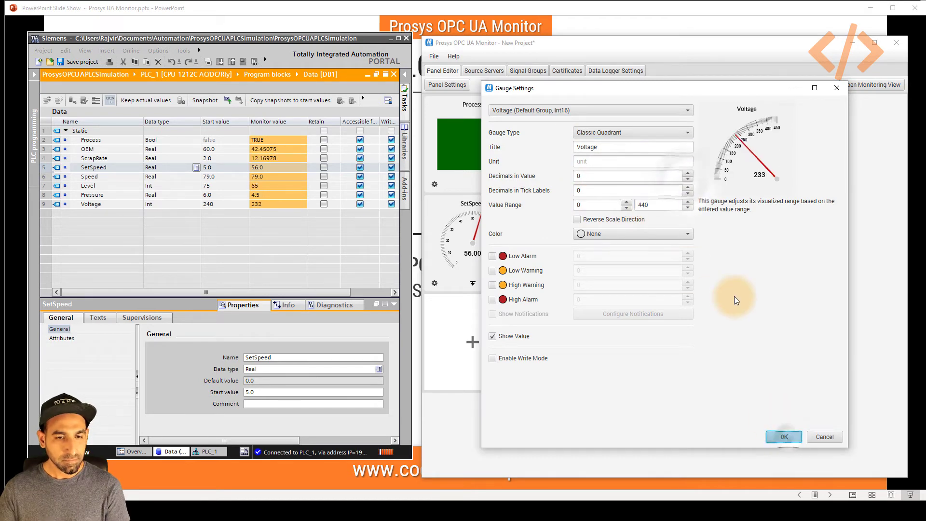
key("Return")
left_click(852, 85)
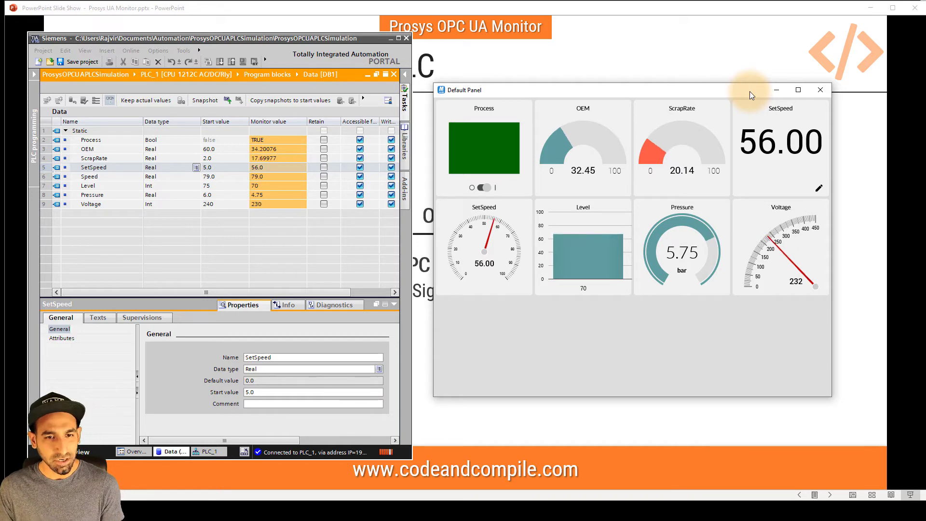
key("Escape")
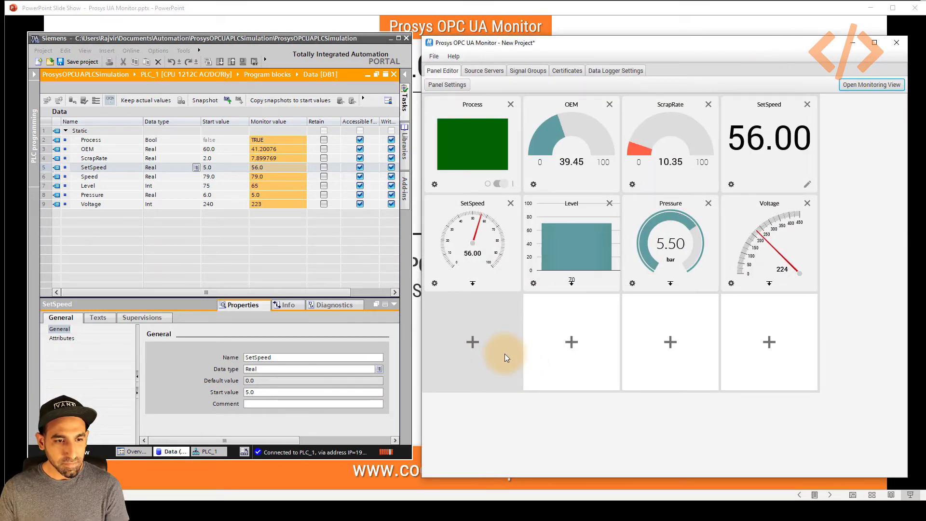
- Start a Trend Chart gauge for Level in the empty bottom-left cell
left_click(504, 354)
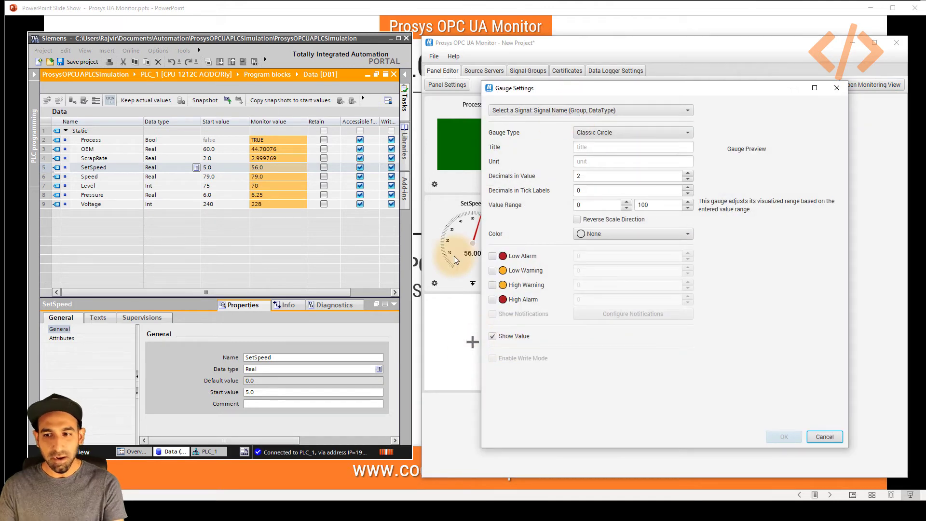
left_click(584, 110)
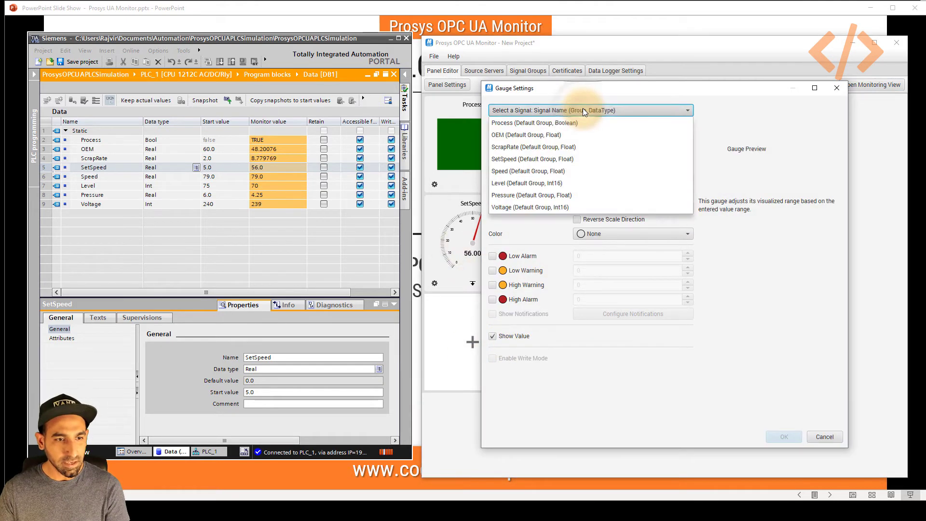
left_click(541, 184)
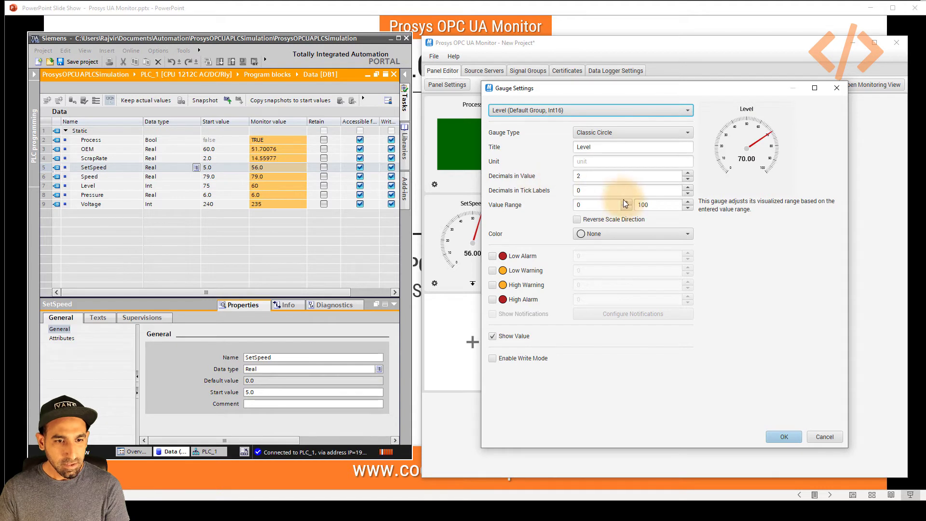
left_click(623, 133)
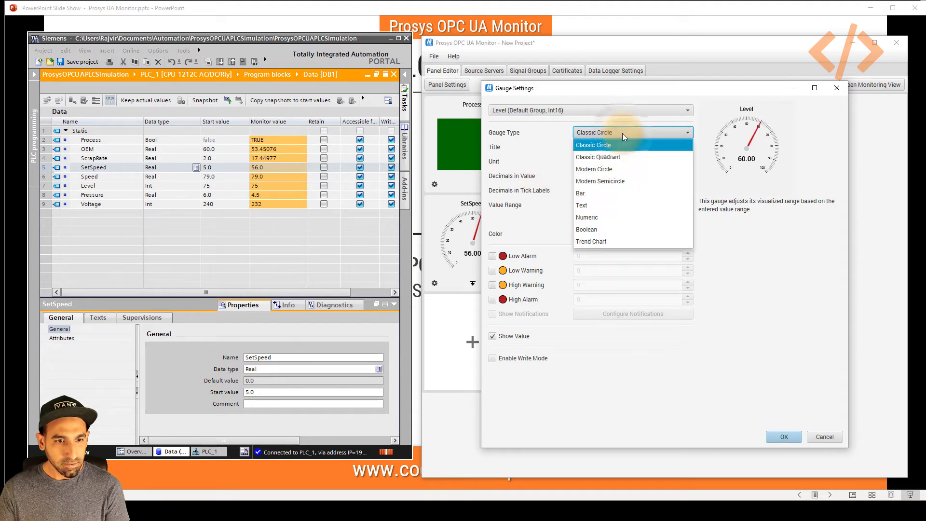
left_click(598, 239)
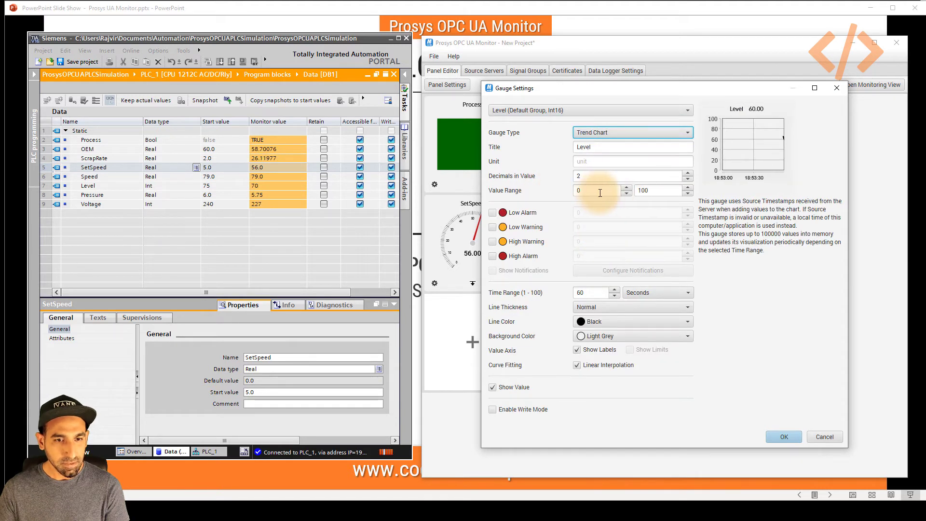
- Clear the decimals, set unit cm, black background and light-blue line, and confirm
left_click(583, 176)
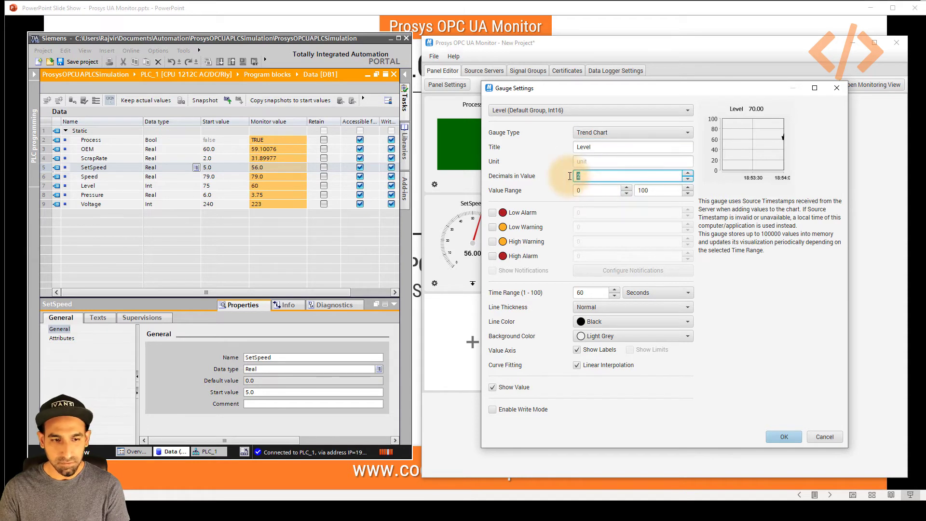
key("BackSpace")
left_click(597, 163)
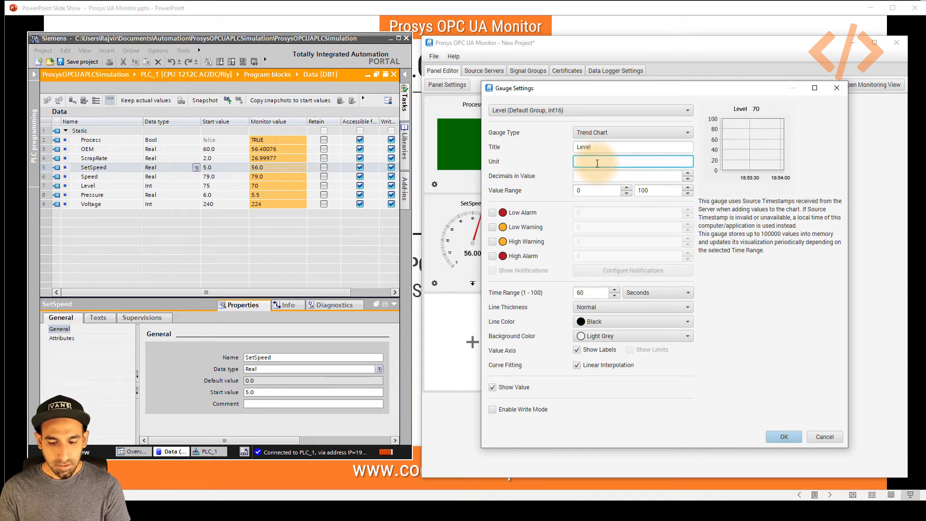
type("cm")
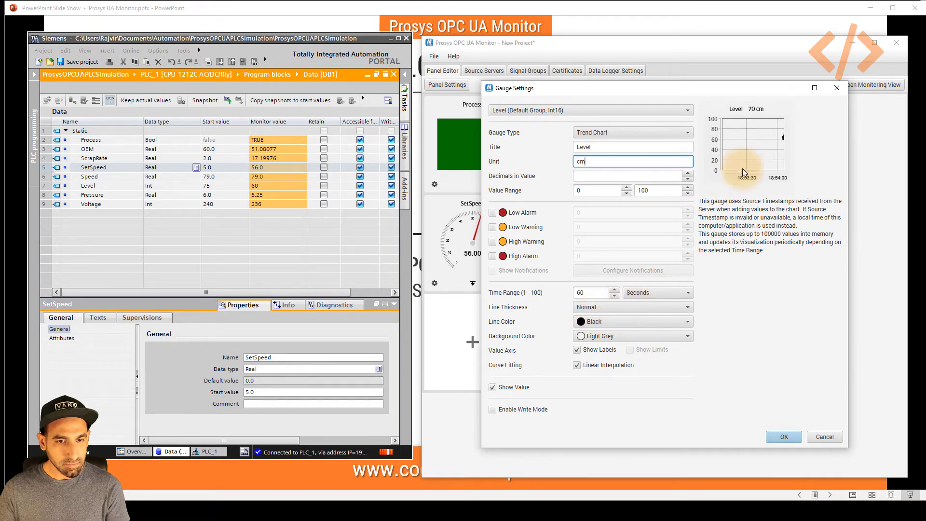
left_click(604, 332)
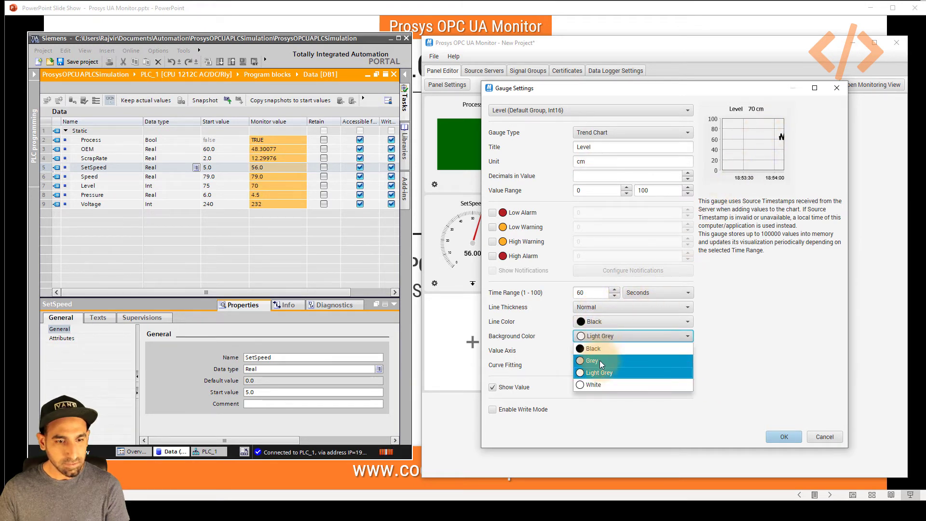
left_click(600, 361)
left_click(616, 323)
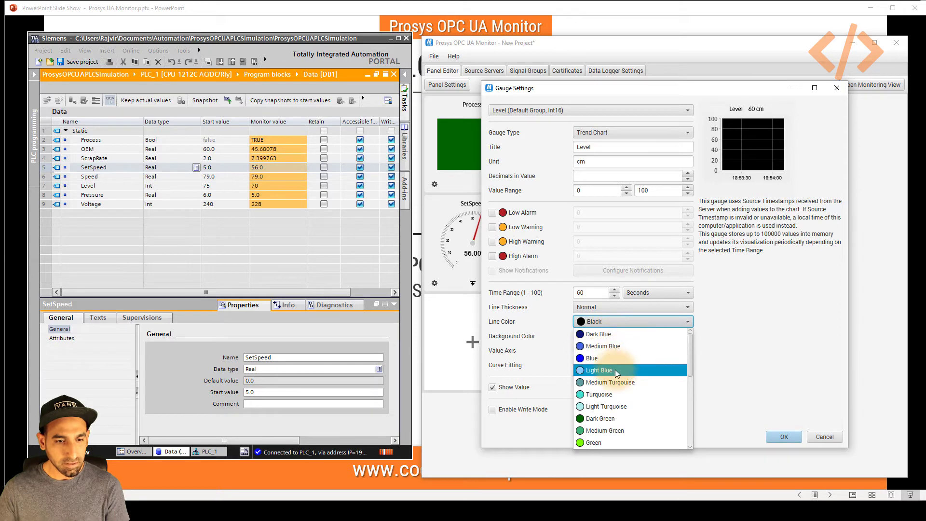
left_click(615, 370)
left_click(784, 439)
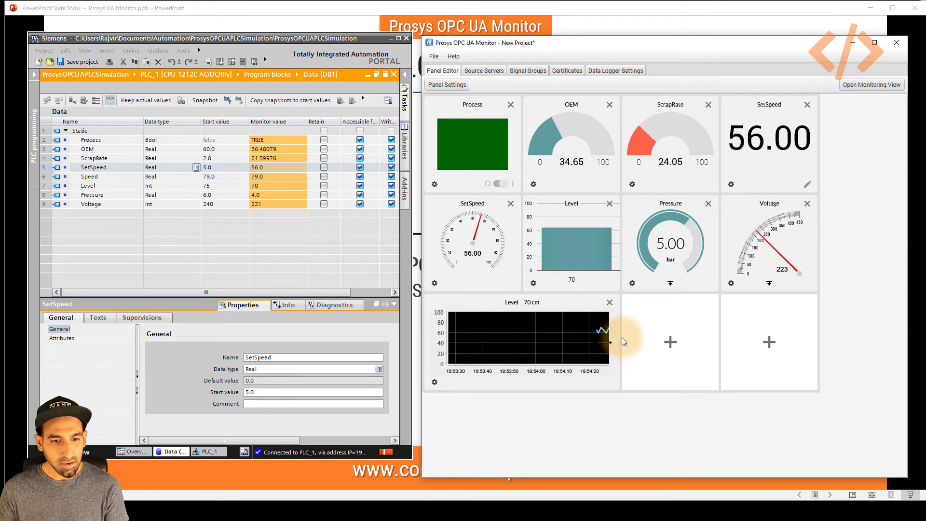
- Add a Pressure Trend Chart with black background in the cell beside Level
left_click(673, 341)
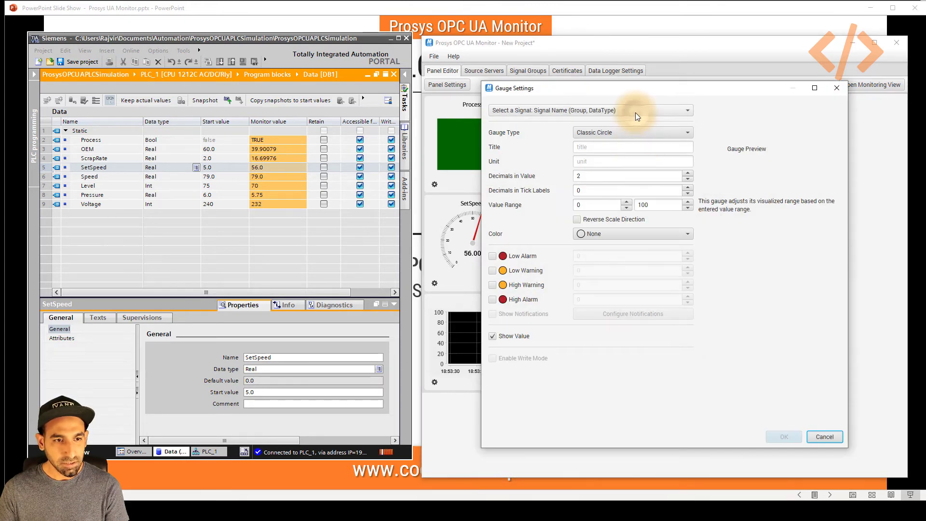
left_click(635, 112)
left_click(585, 194)
left_click(647, 132)
left_click(600, 242)
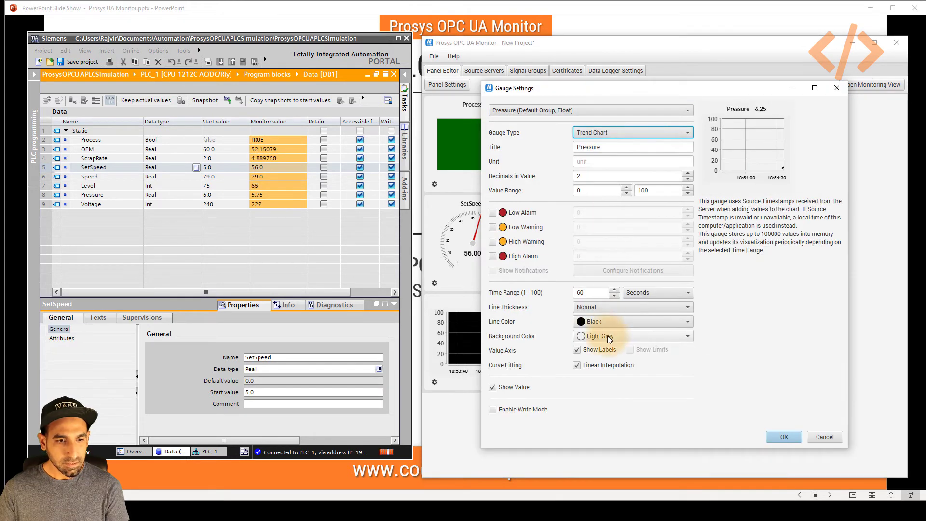
left_click(609, 323)
left_click(605, 395)
left_click(774, 434)
- Open the live monitoring view and center its window on screen
left_click(714, 343)
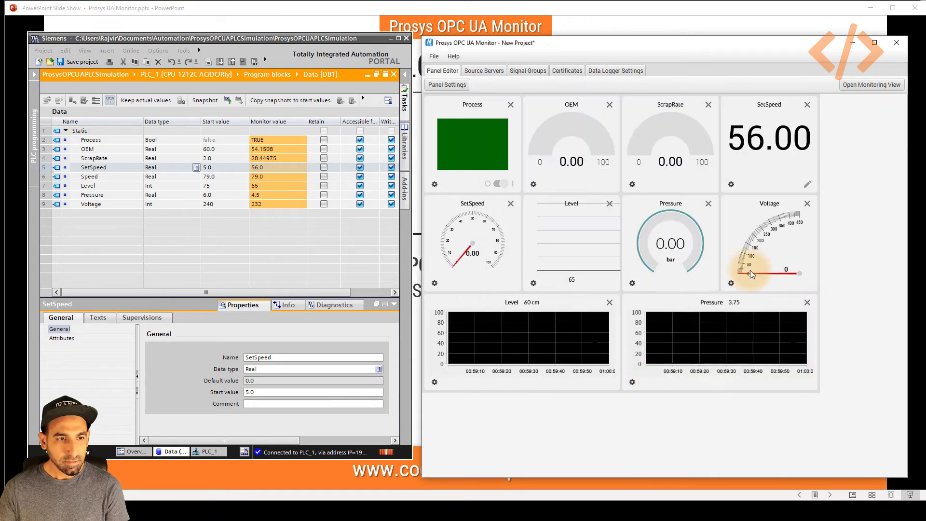
left_click(871, 85)
left_click_drag(902, 6, 757, 98)
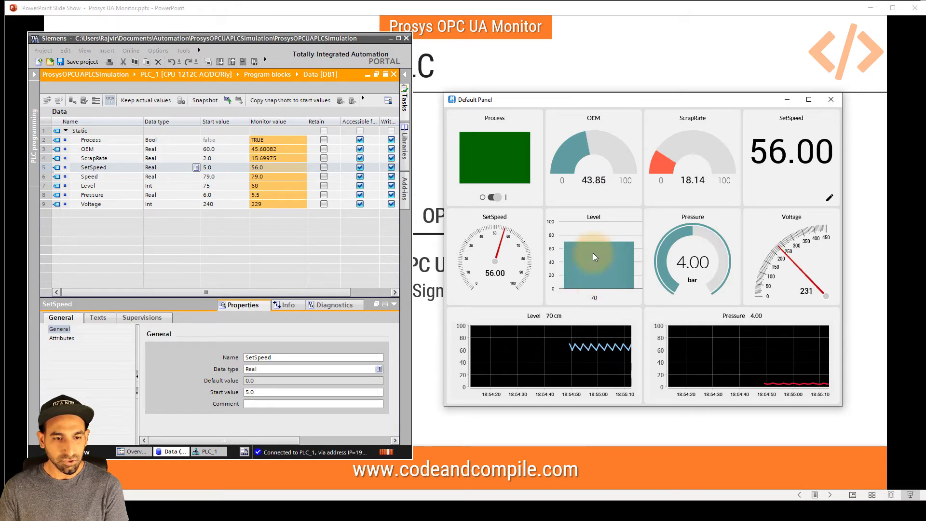
- Give the Level bar gauge a Low Alarm at 65 with alarm notifications enabled
key("alt+F4")
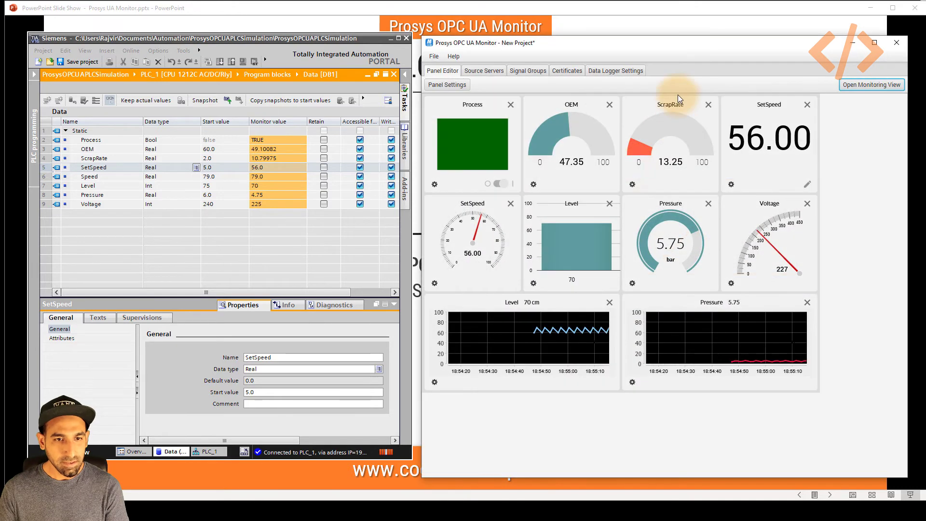
left_click(534, 283)
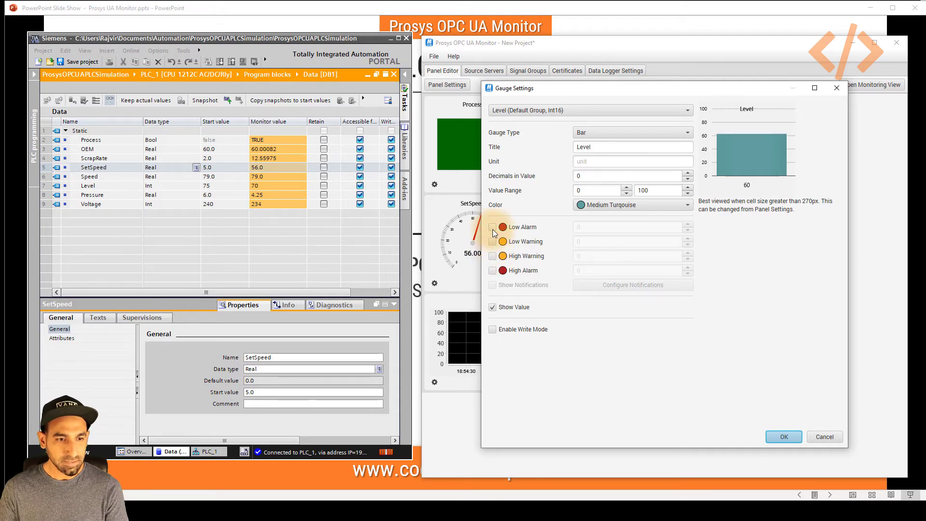
left_click(492, 227)
key("Tab")
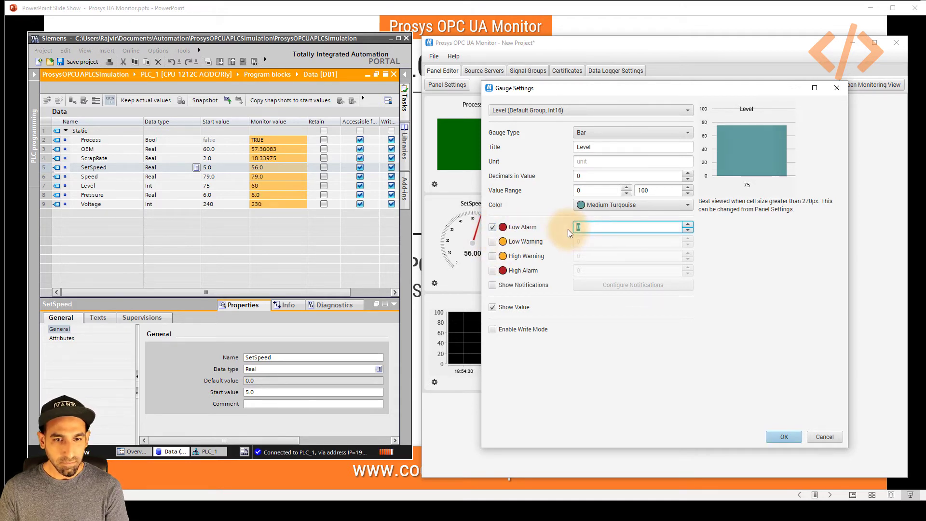
type("65")
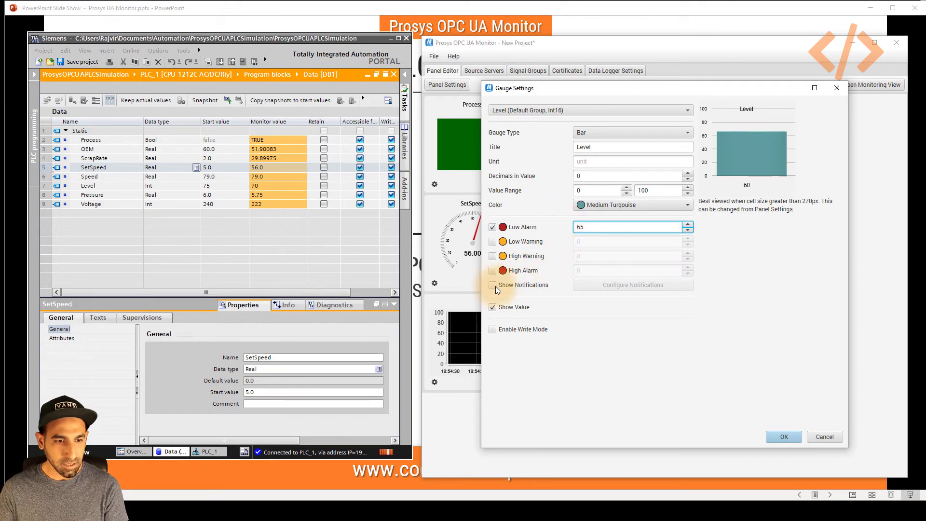
left_click(492, 285)
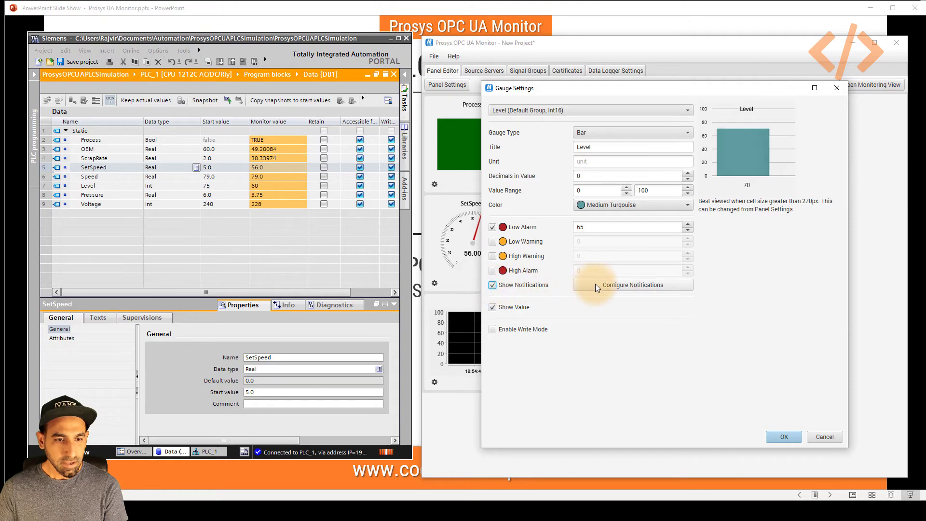
left_click(621, 286)
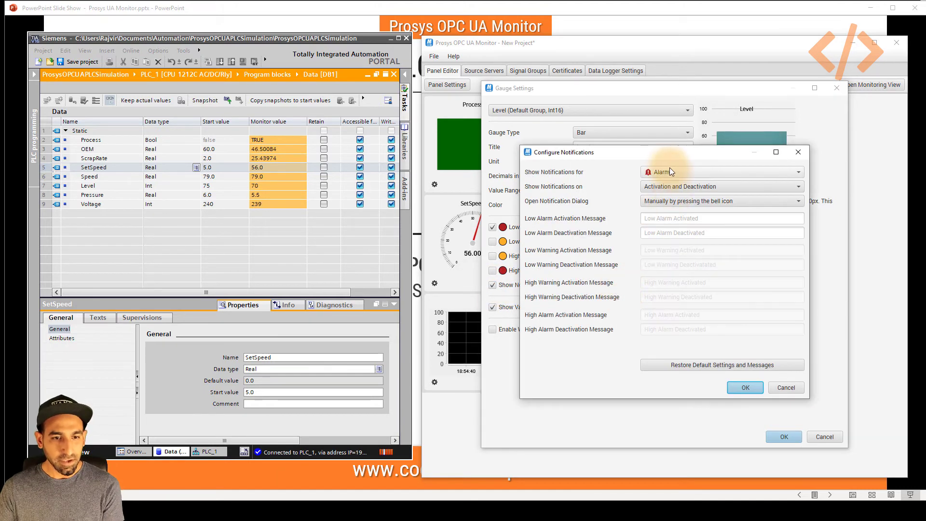
left_click(745, 388)
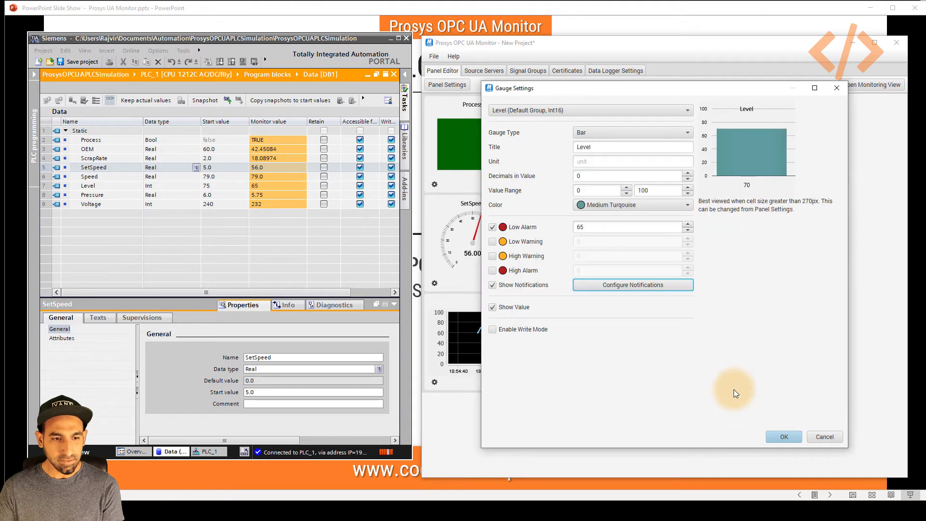
left_click(776, 436)
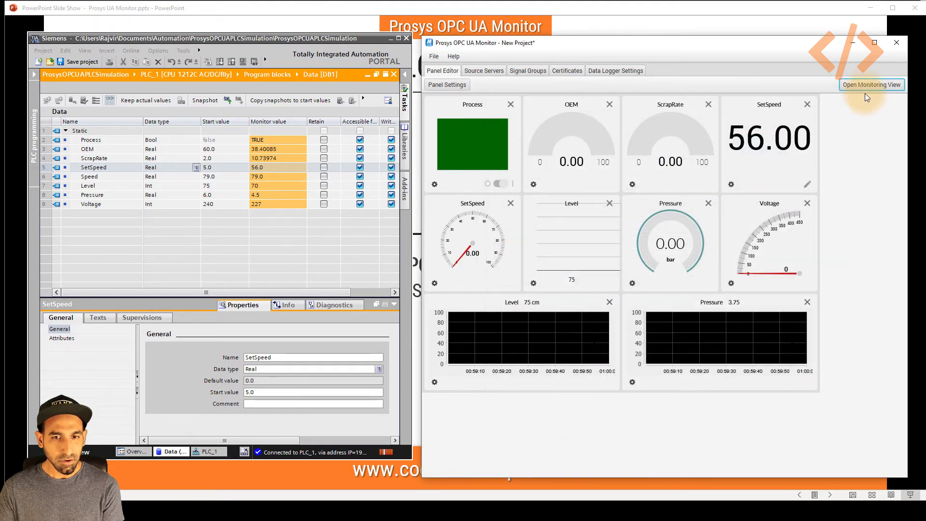
left_click(871, 86)
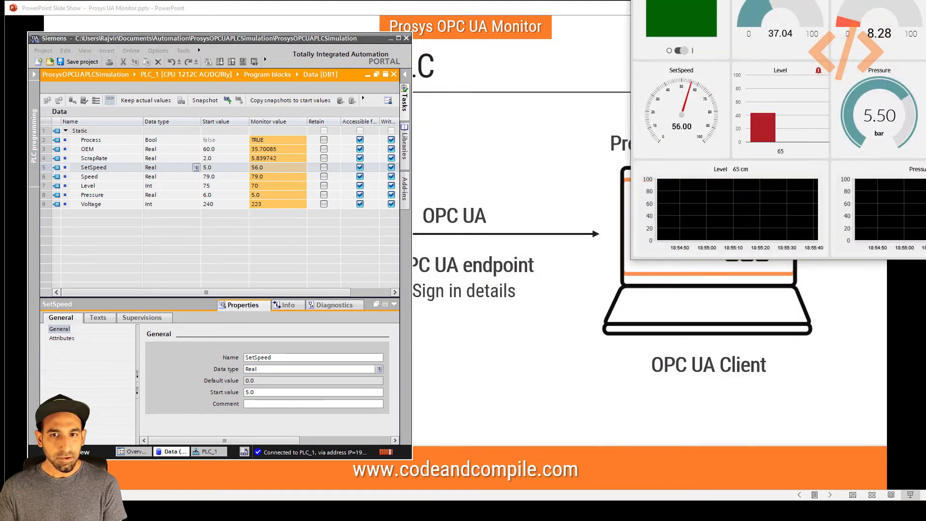
left_click_drag(803, 108, 747, 117)
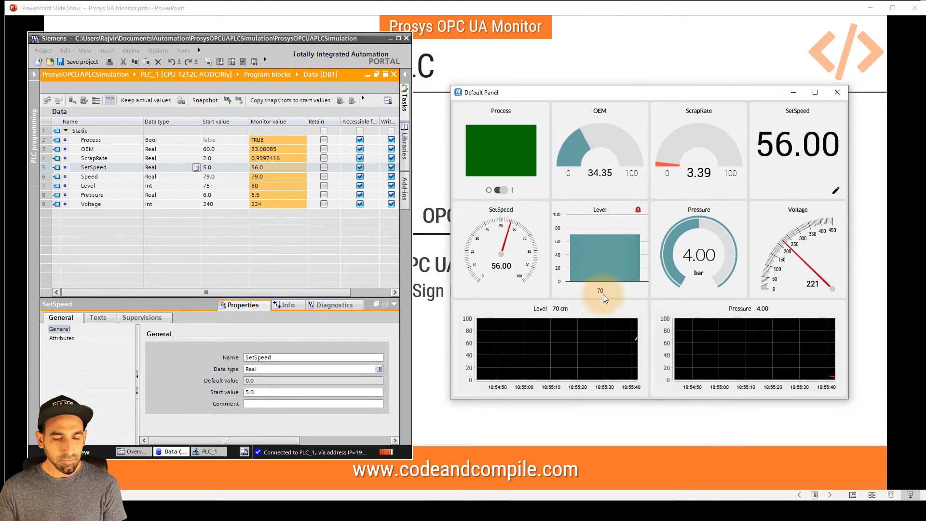
left_click(639, 211)
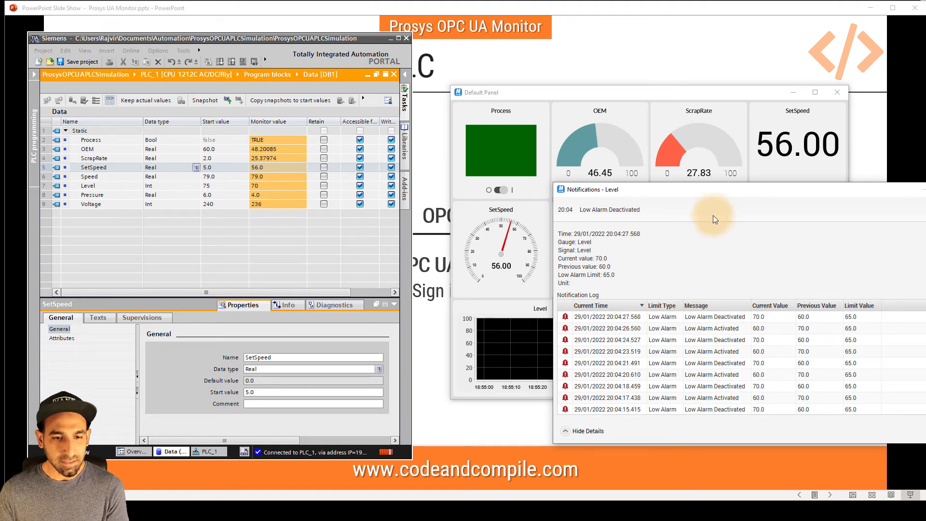
left_click_drag(731, 190, 636, 166)
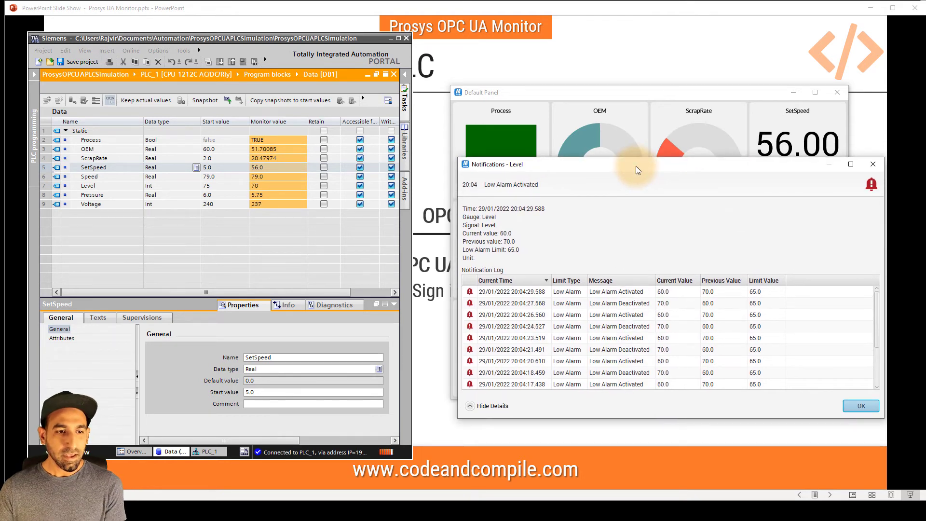
left_click(861, 407)
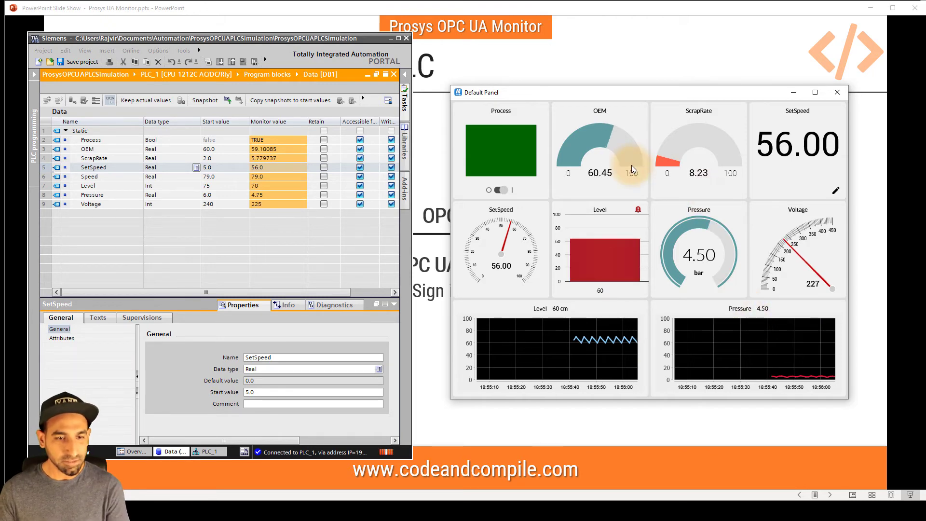
key("Escape")
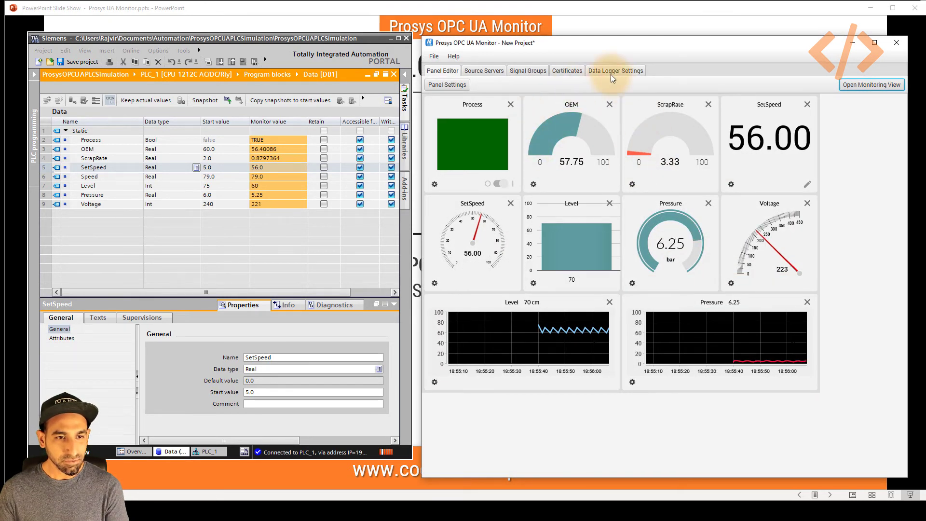
- Enable Signal and Notification Logging to the Desktop's ProsysOPCUA Monitor folder and apply
left_click(612, 72)
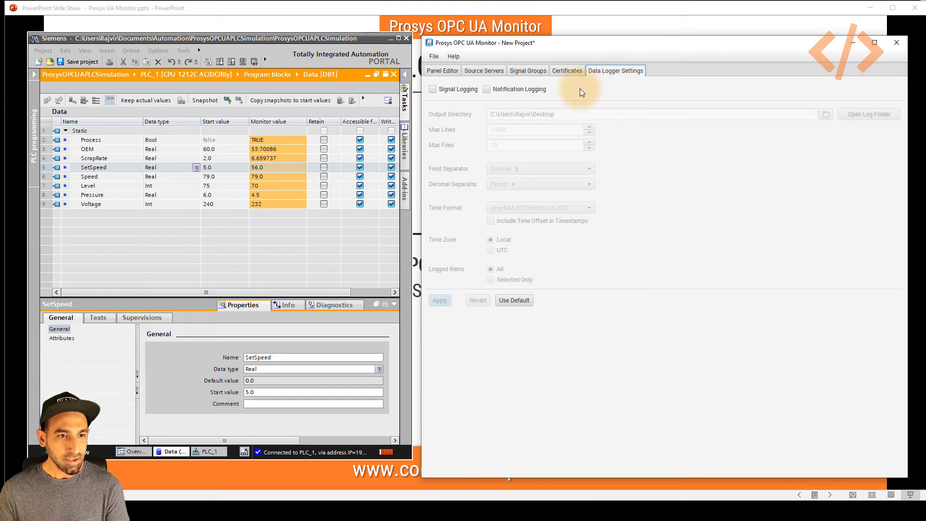
left_click(441, 90)
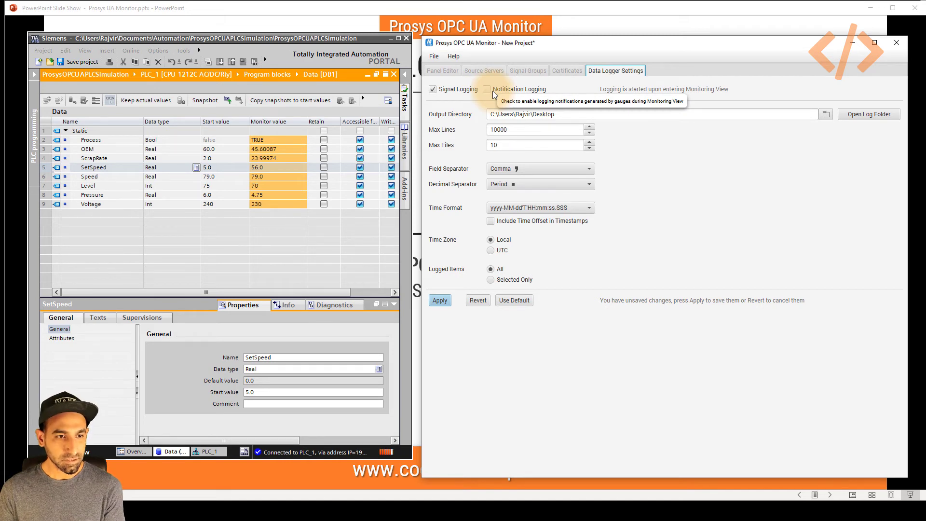
left_click(493, 90)
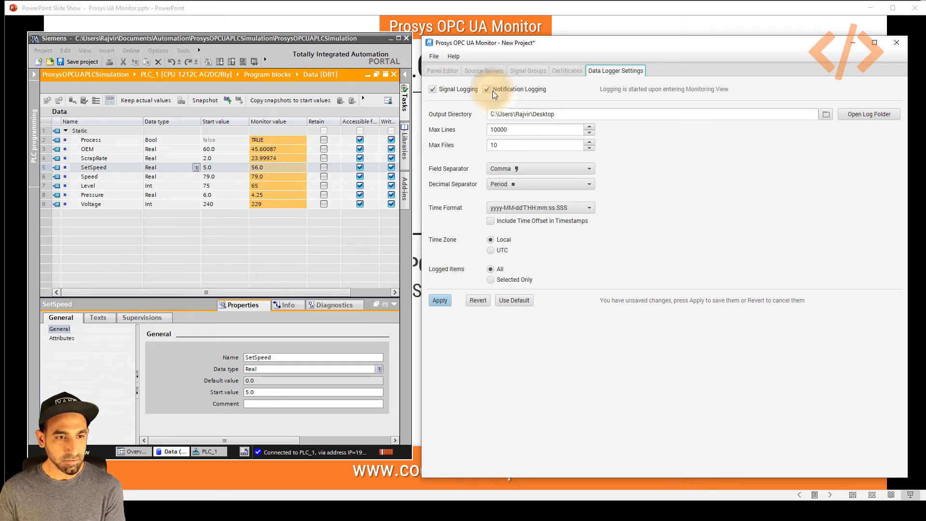
left_click(826, 115)
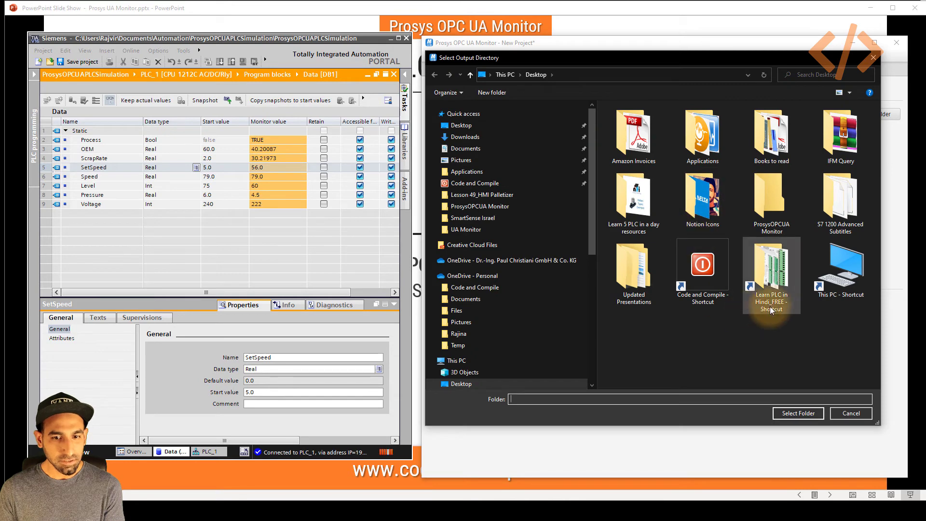
double_click(783, 210)
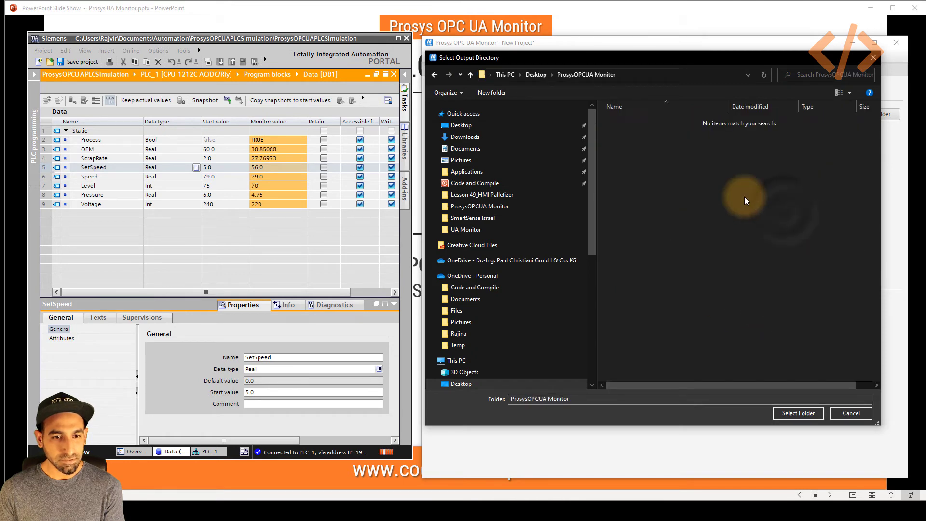
left_click(799, 413)
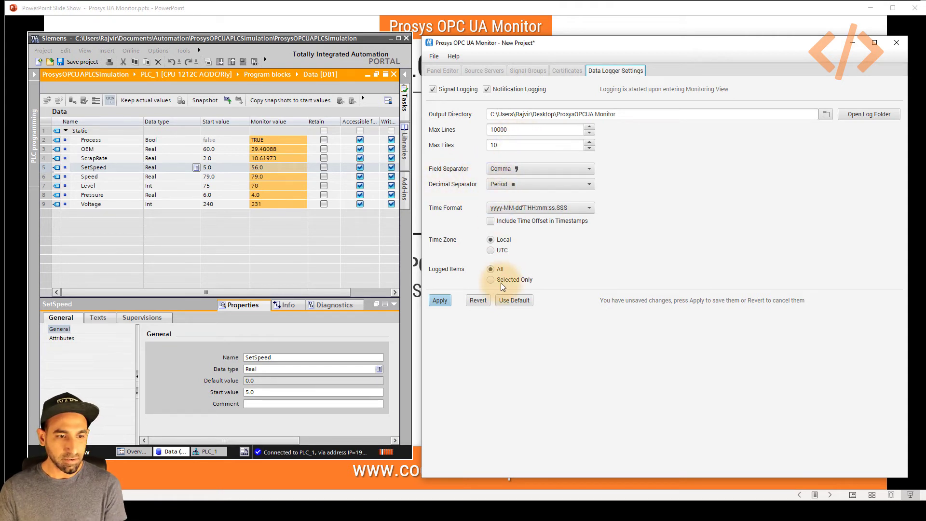
left_click(439, 301)
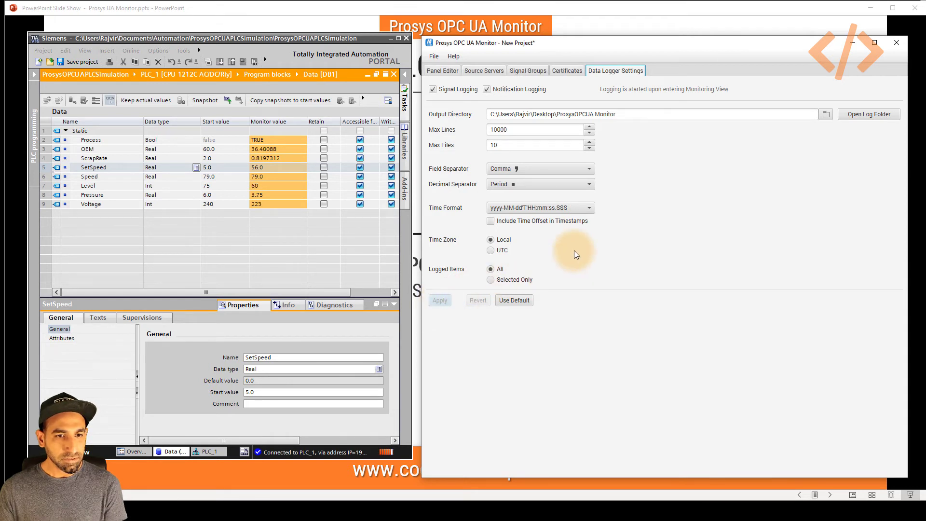
- Return to the Panel Editor and open the live Default Panel monitoring view
left_click(445, 74)
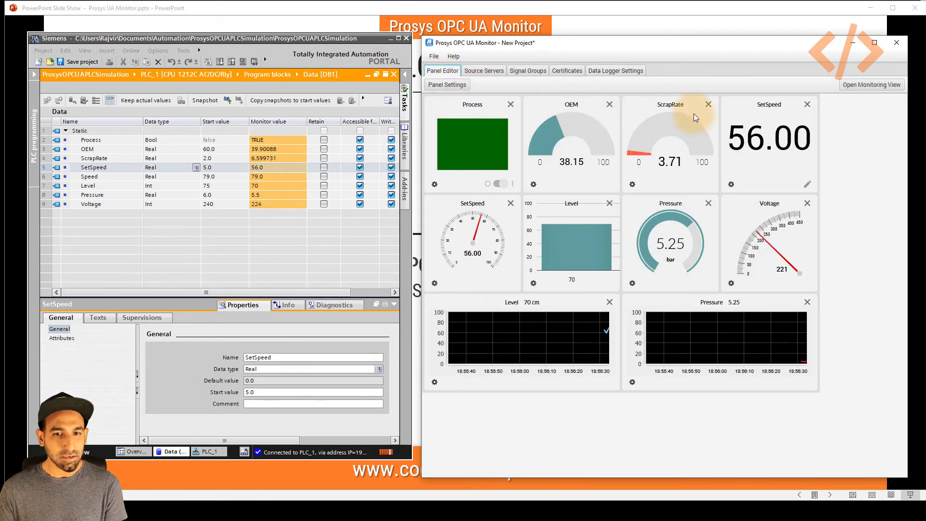
left_click(861, 89)
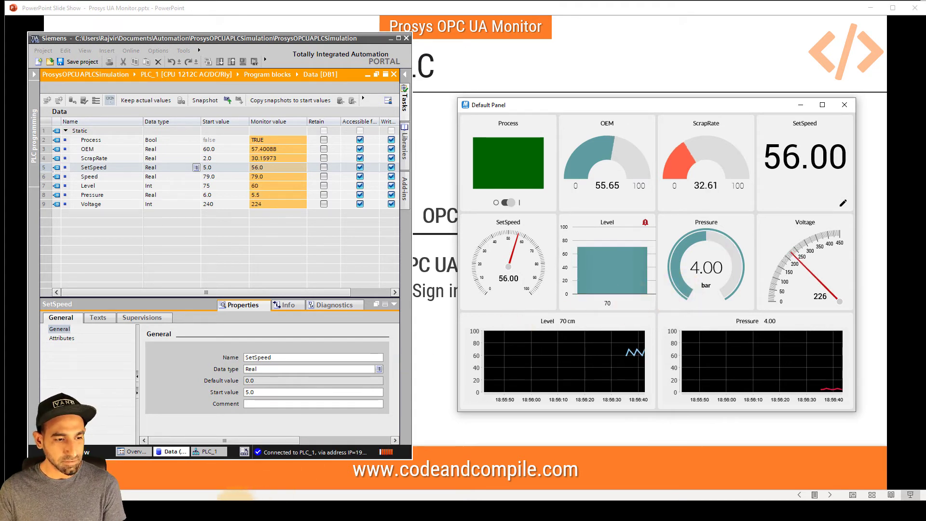
left_click(287, 479)
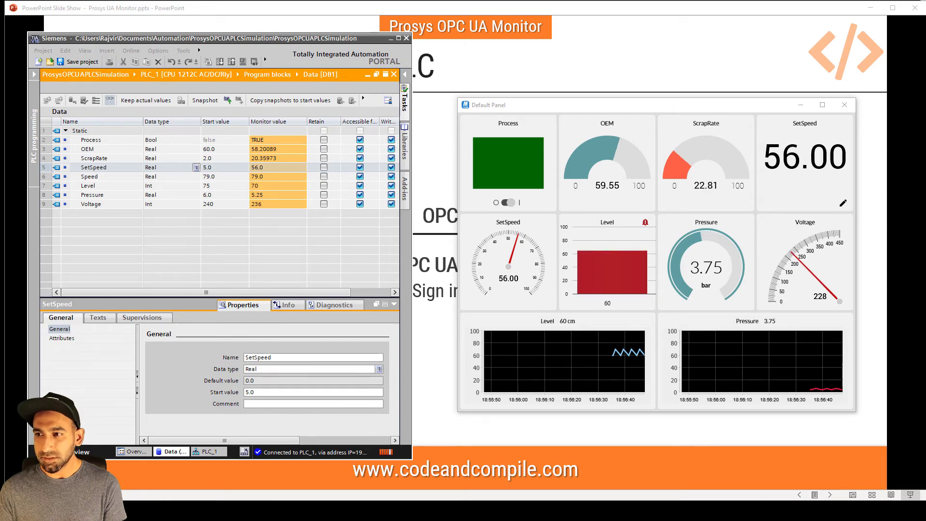
- Open Monitor-Notification-Log-1.csv from the ProsysOPCUA Monitor folder in Excel
key("super+e")
left_click_drag(723, 57, 608, 65)
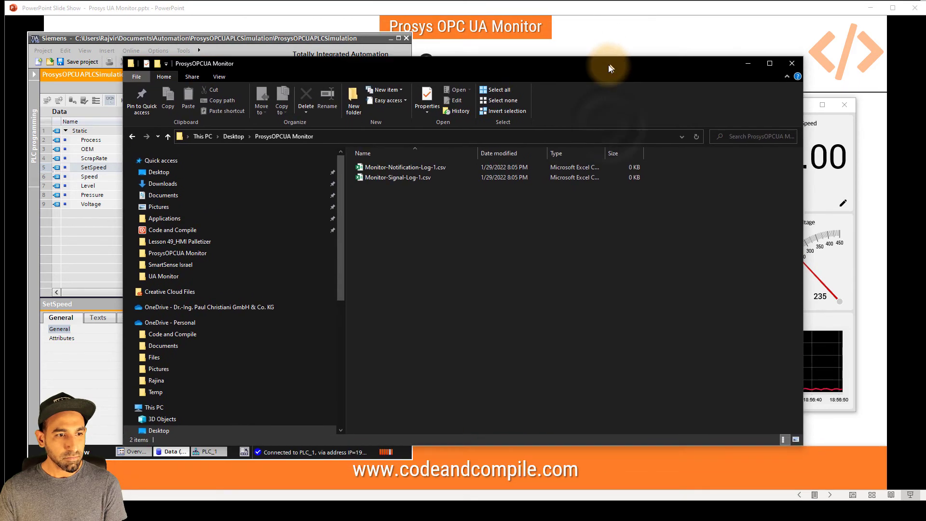
left_click(401, 166)
double_click(400, 167)
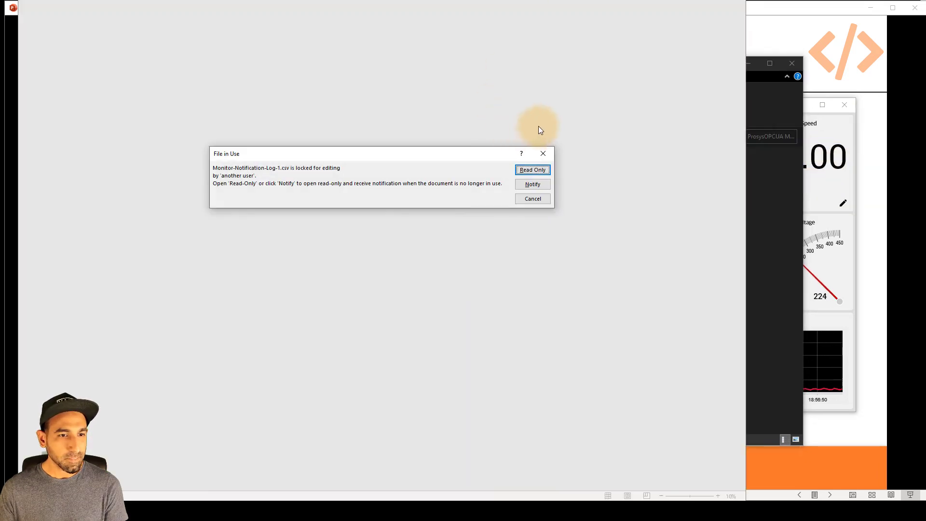
- Open the notification log read-only, autofit columns A–H, and close the workbook
left_click(532, 170)
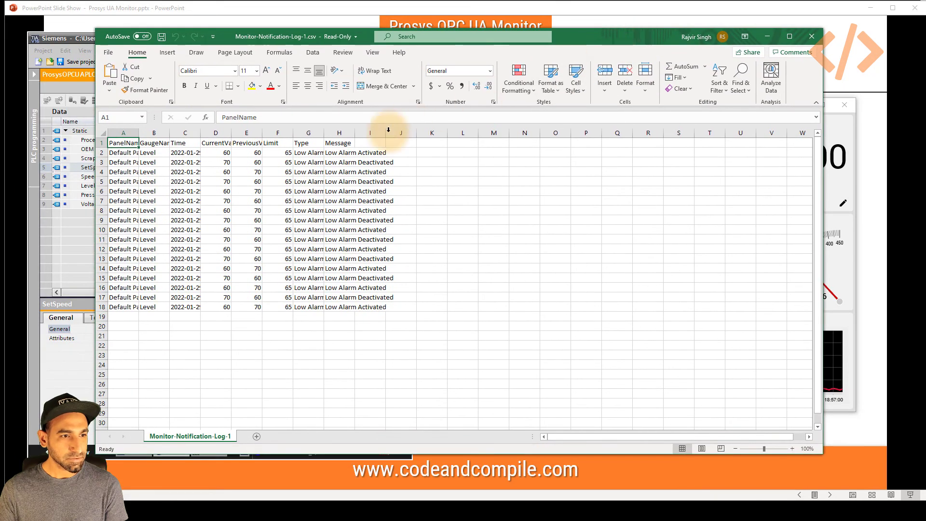
double_click(324, 132)
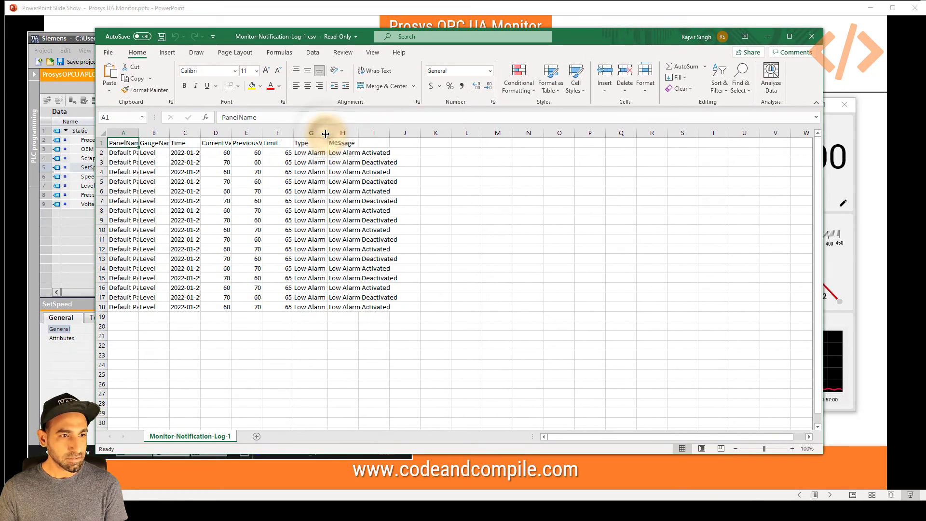
double_click(361, 132)
left_click_drag(139, 134, 139, 134)
double_click(139, 133)
double_click(182, 133)
double_click(223, 133)
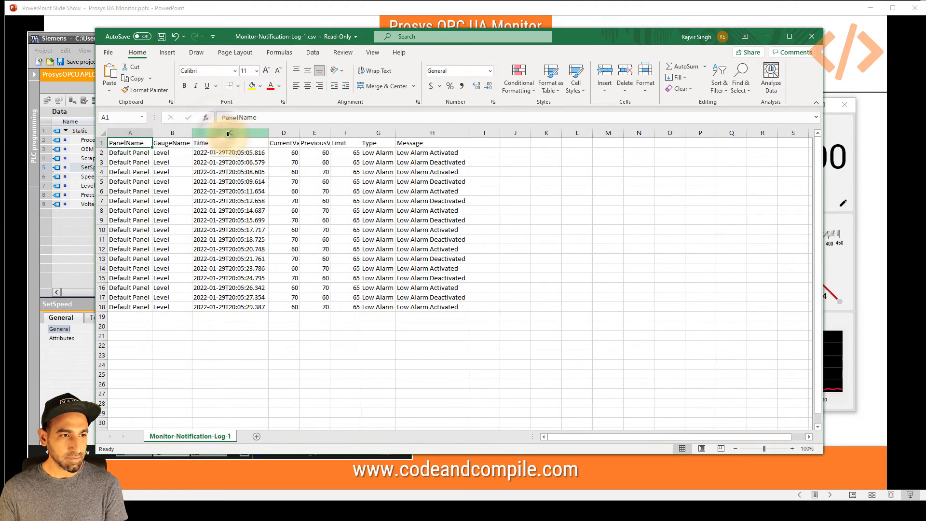
double_click(299, 132)
double_click(342, 133)
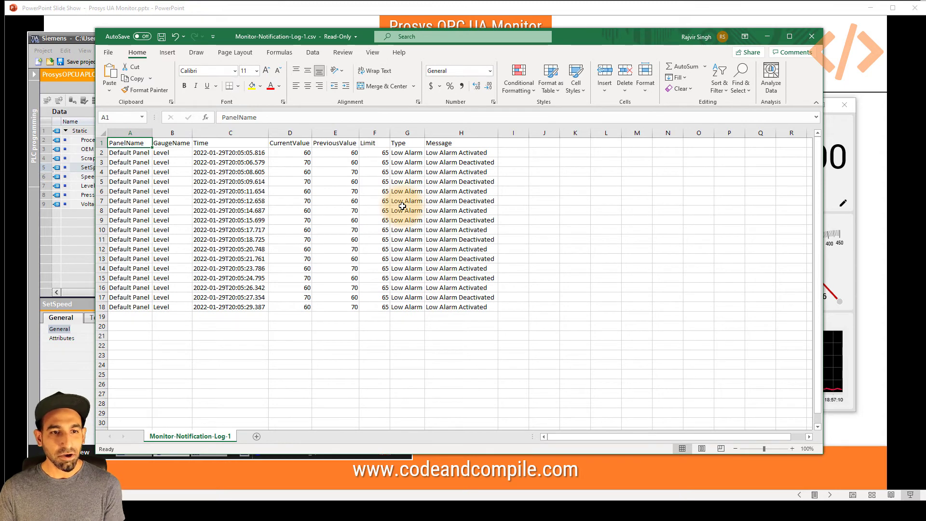
left_click(809, 39)
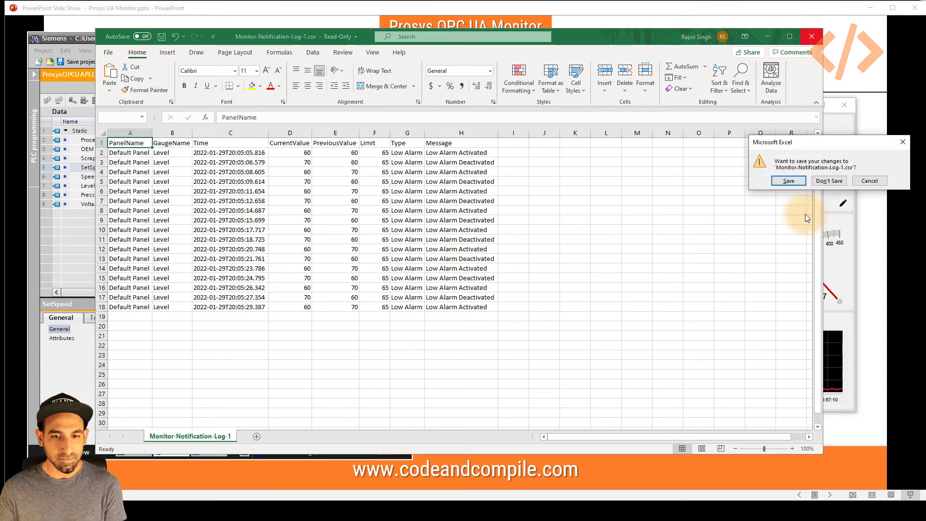
- Discard the earlier column changes and reopen the signal log read-only in Excel
left_click(829, 181)
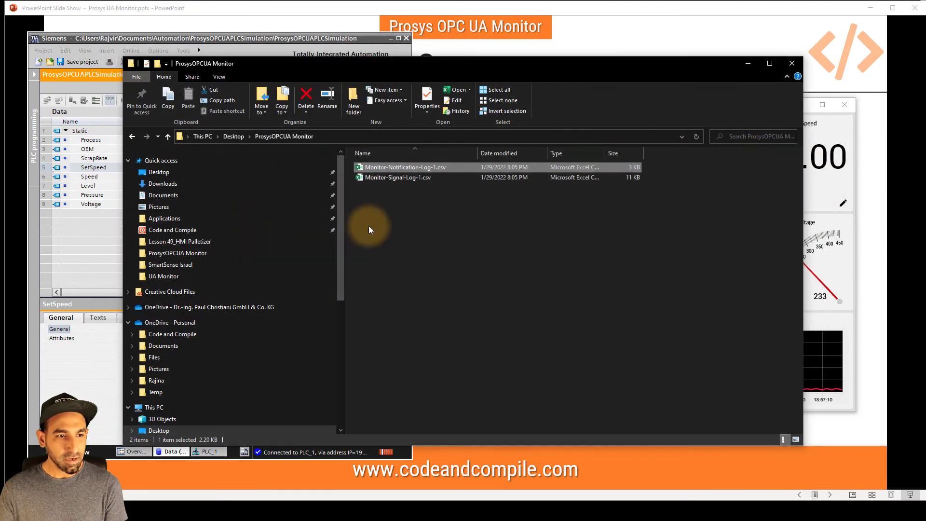
double_click(396, 179)
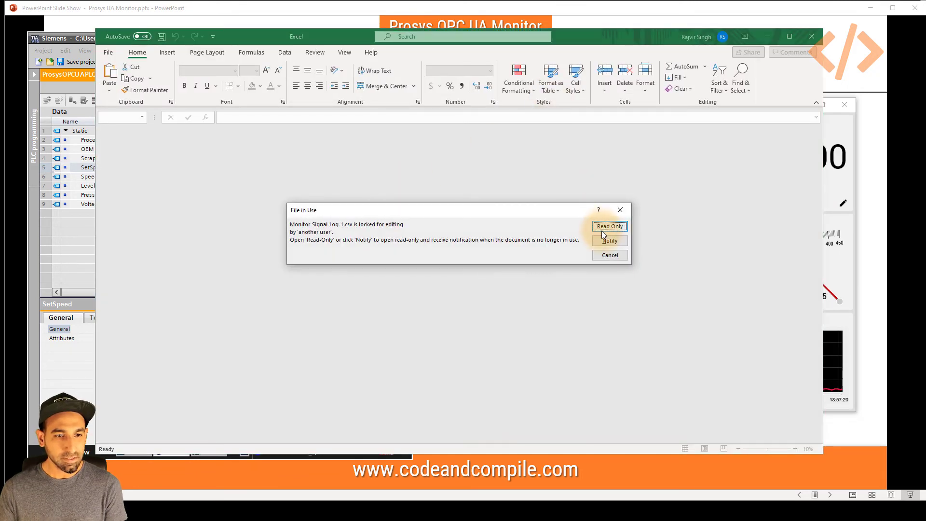
left_click(608, 226)
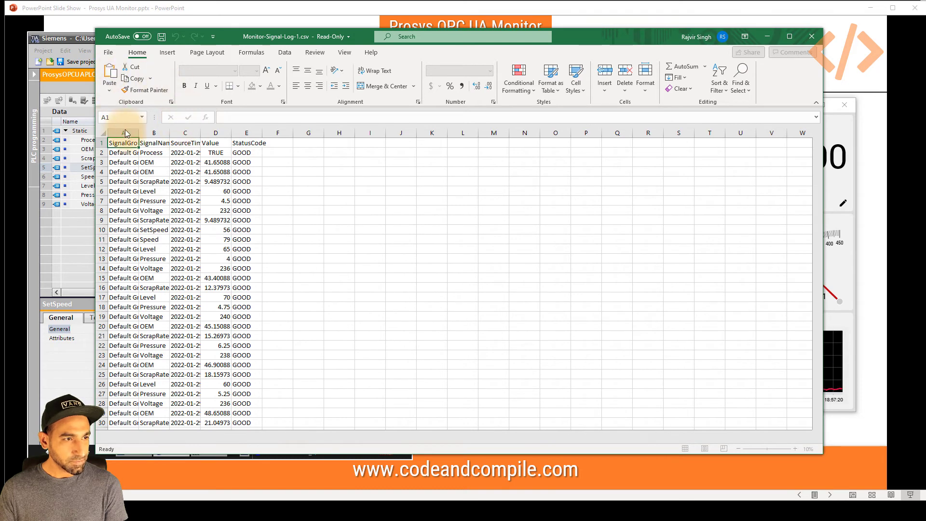
- Autofit columns A to E for signal names, timestamps, values and StatusCode entries
double_click(139, 133)
double_click(184, 133)
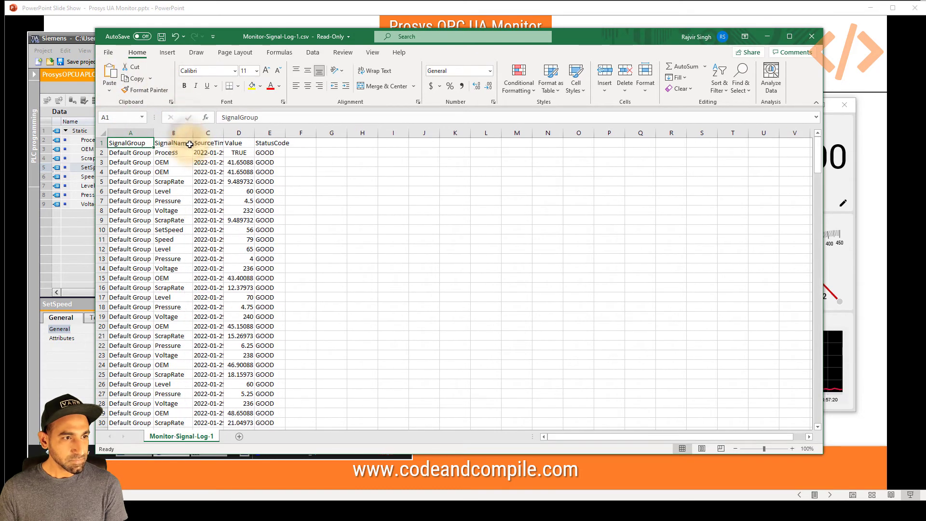
double_click(224, 132)
double_click(300, 133)
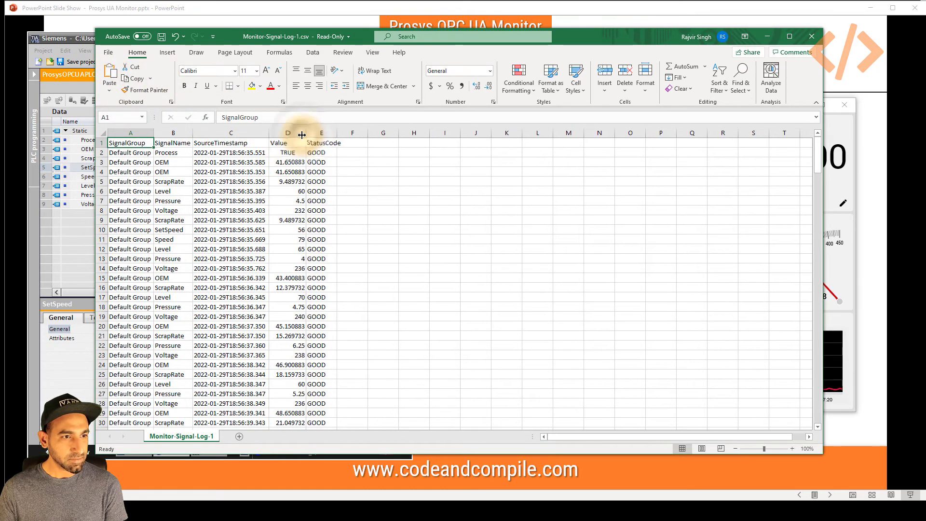
double_click(335, 132)
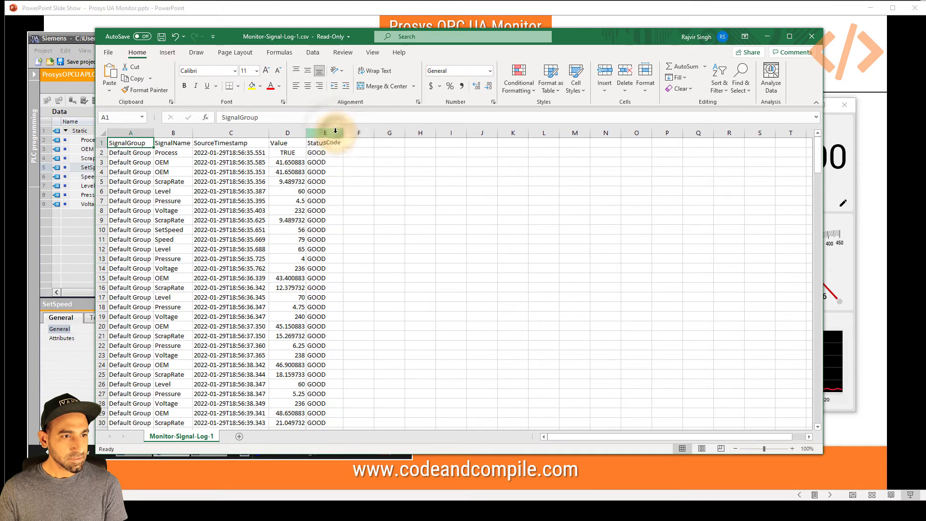
- Browse the column B signal names from Process through Level to SetSpeed and beyond
left_click(173, 154)
left_click(173, 162)
left_click(173, 172)
left_click(172, 181)
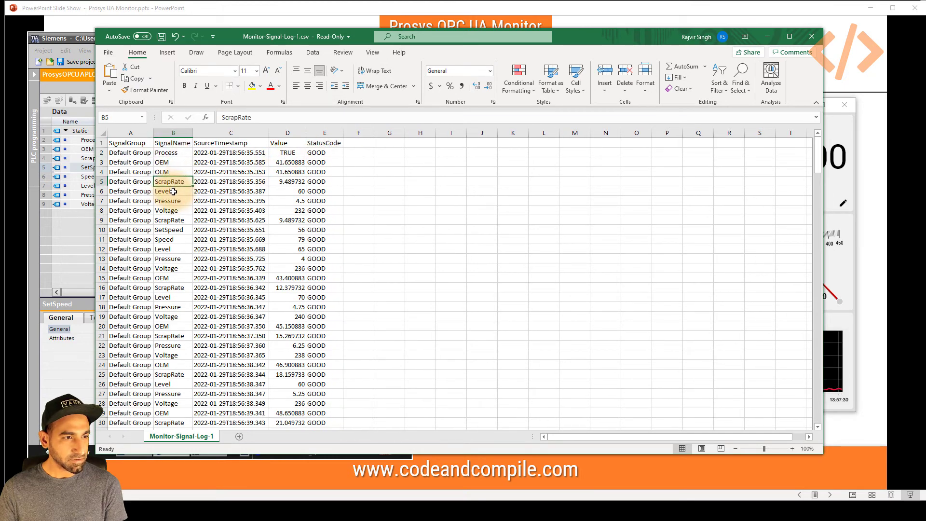
left_click(173, 192)
left_click(172, 200)
left_click(172, 211)
left_click(173, 220)
left_click(172, 230)
scroll(185, 234, "down", 1)
scroll(185, 234, "down", 20)
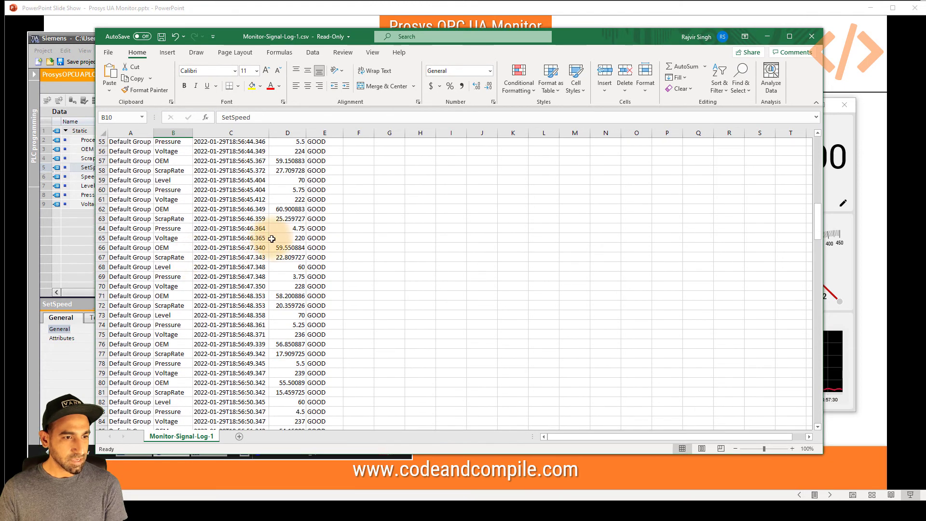
scroll(233, 233, "down", 20)
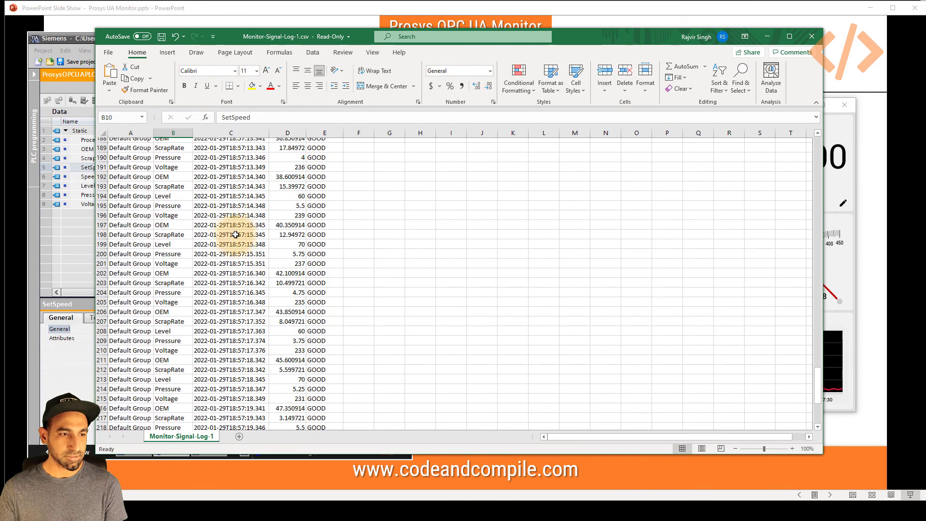
- Close the signal log without saving and close File Explorer
left_click(812, 36)
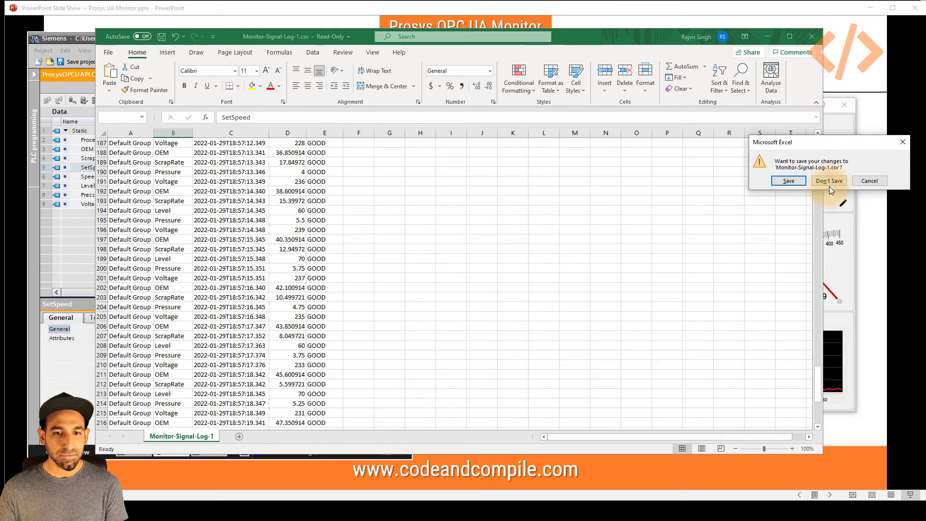
left_click(829, 185)
left_click(752, 63)
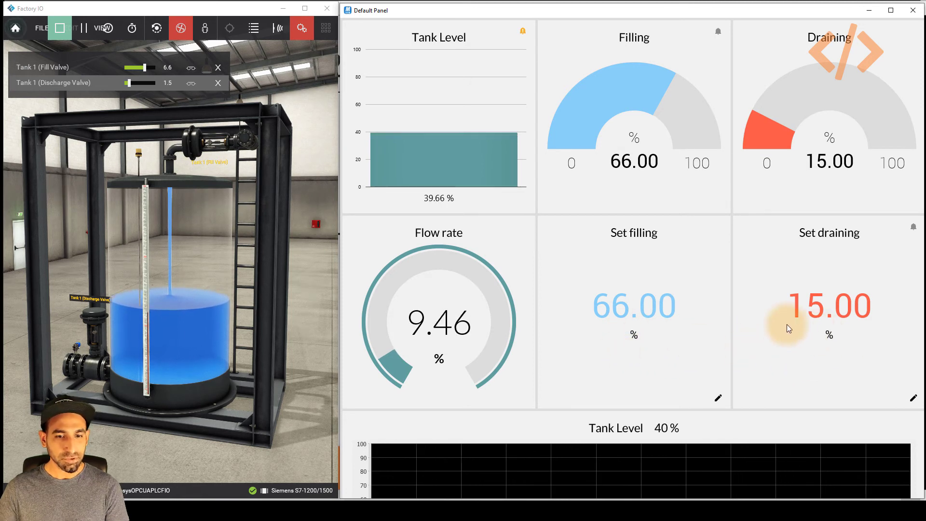
- Change the Set draining value from 15 to 50
left_click(913, 399)
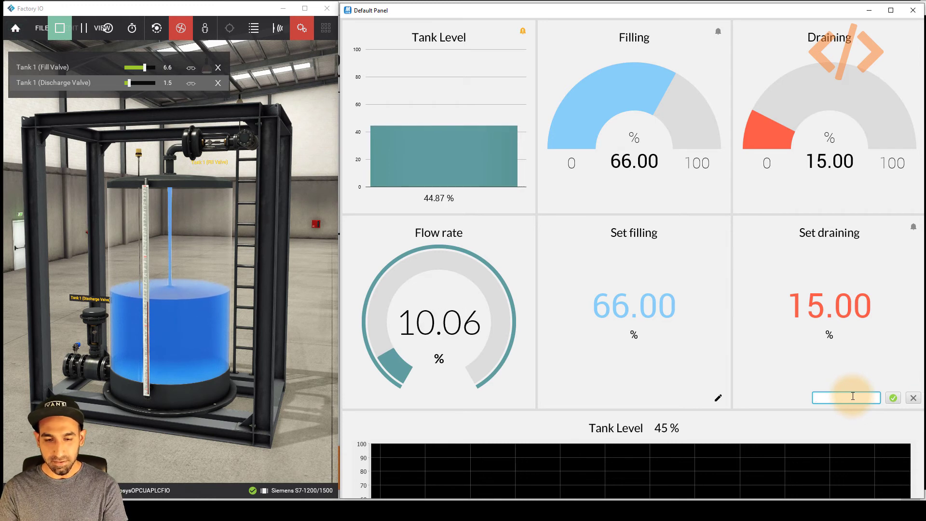
type("50")
key("Return")
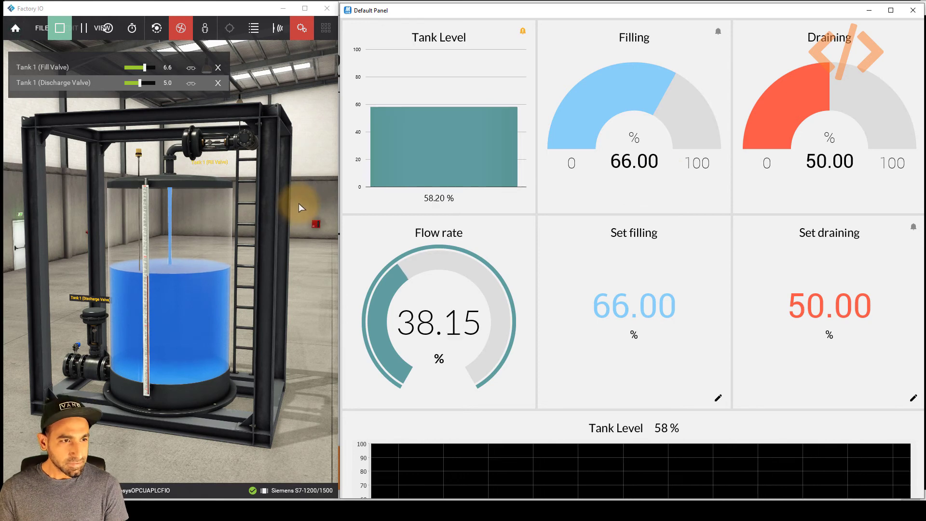
- Close the Factory IO tank simulation
left_click(327, 9)
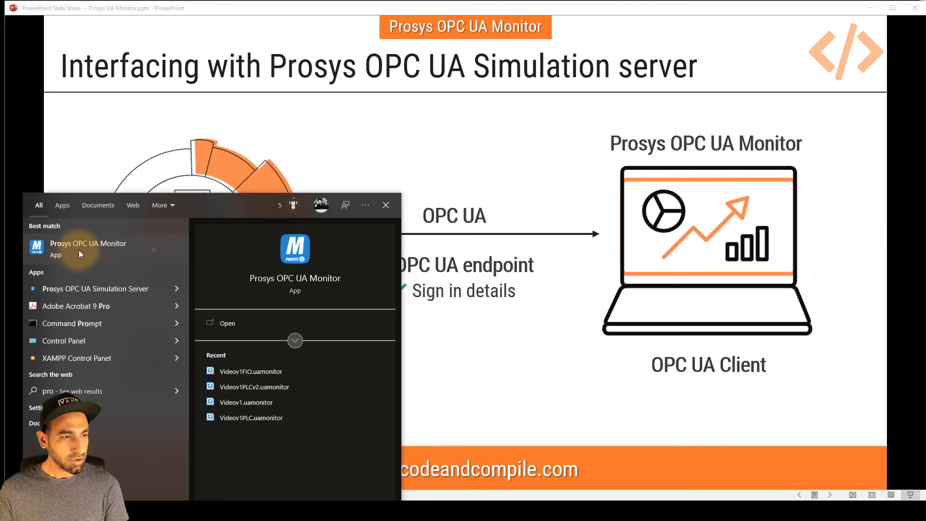
- Launch Prosys OPC UA Monitor, dismiss the warning and open the Videov1.uamonitor project
left_click(80, 247)
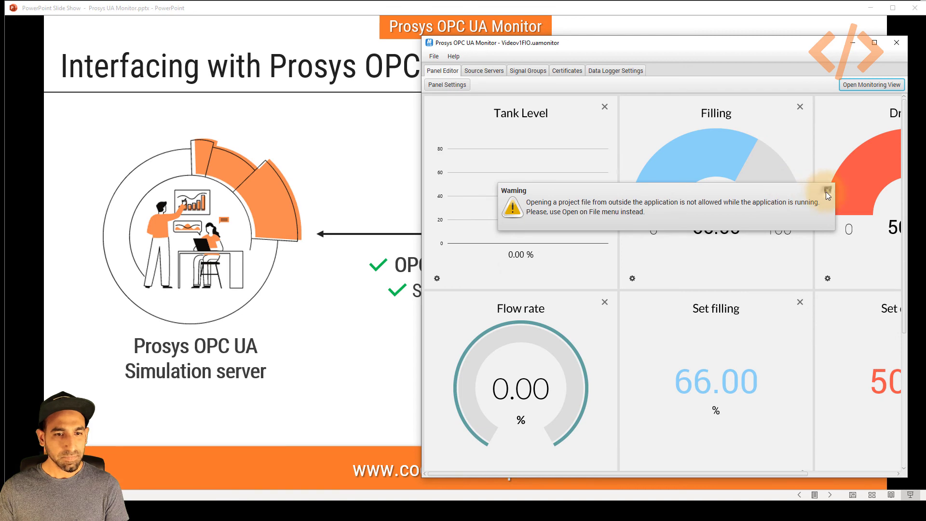
left_click(828, 190)
left_click(433, 56)
left_click(445, 79)
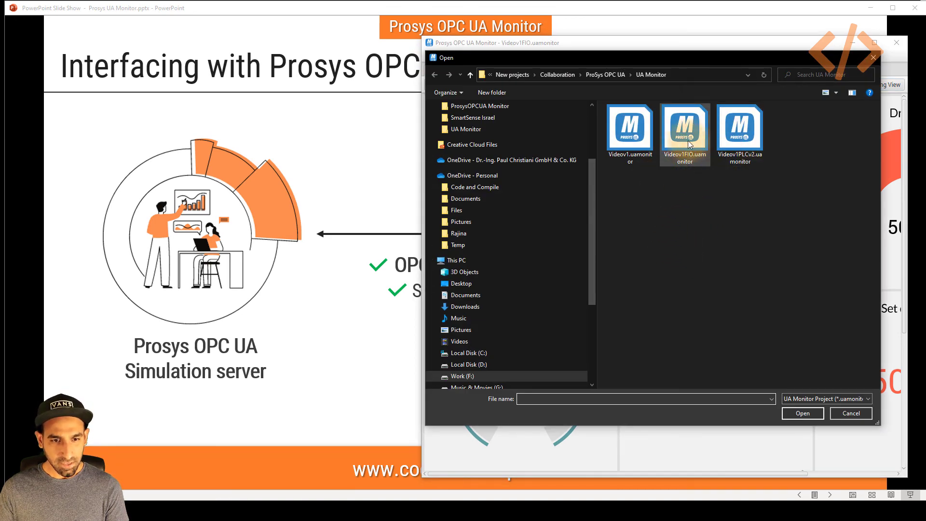
left_click(641, 141)
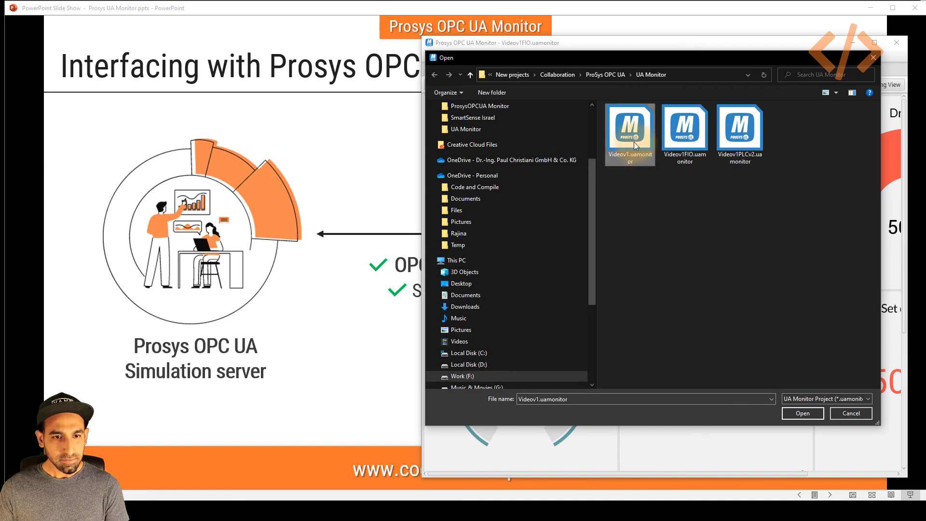
double_click(634, 140)
- Launch Prosys OPC UA Simulation Server from Start and arrange it beside the Monitor window
key("super")
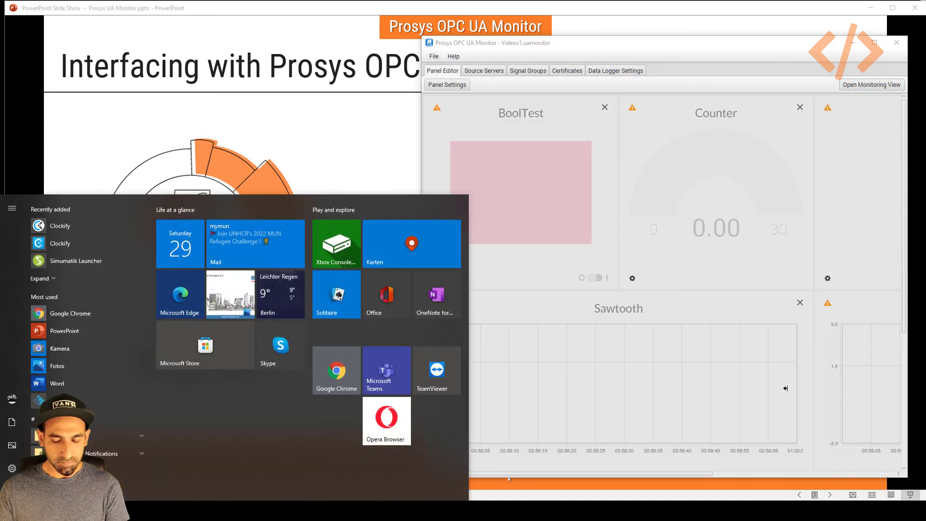
type("prosys")
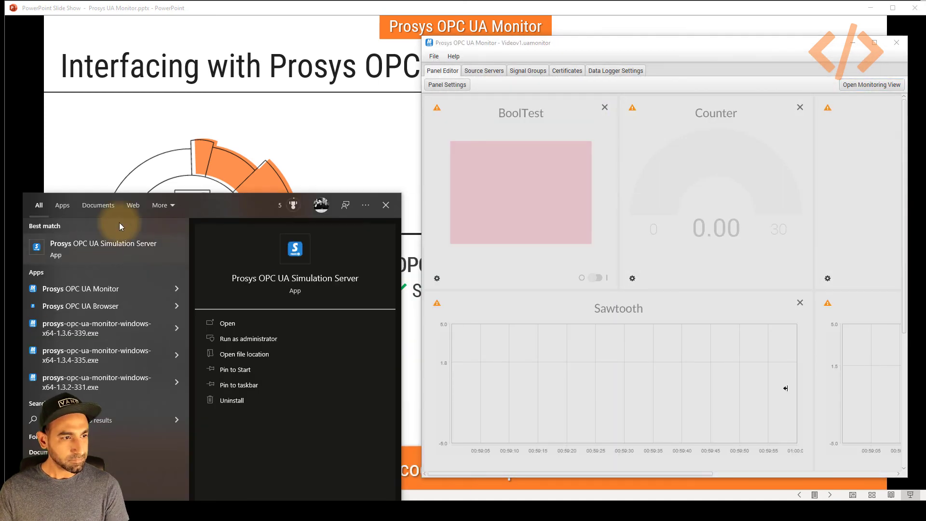
left_click(129, 247)
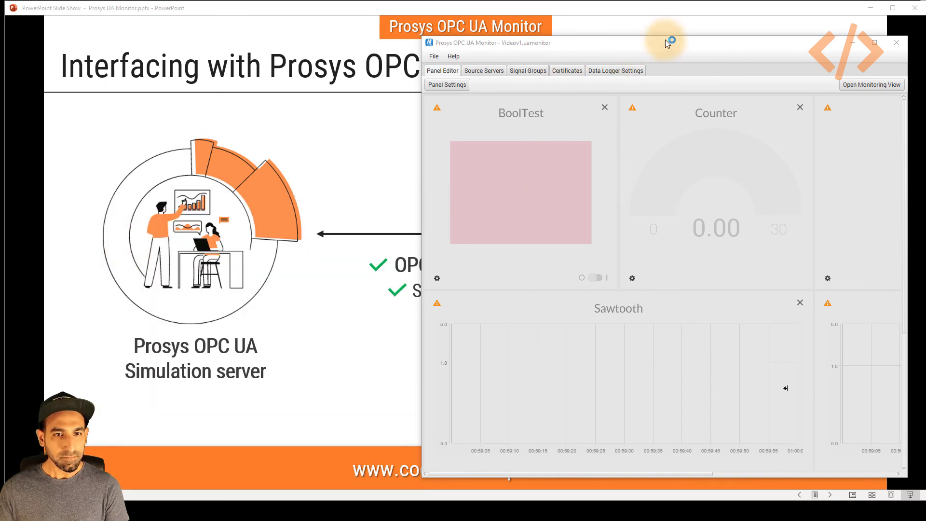
left_click_drag(726, 41, 742, 12)
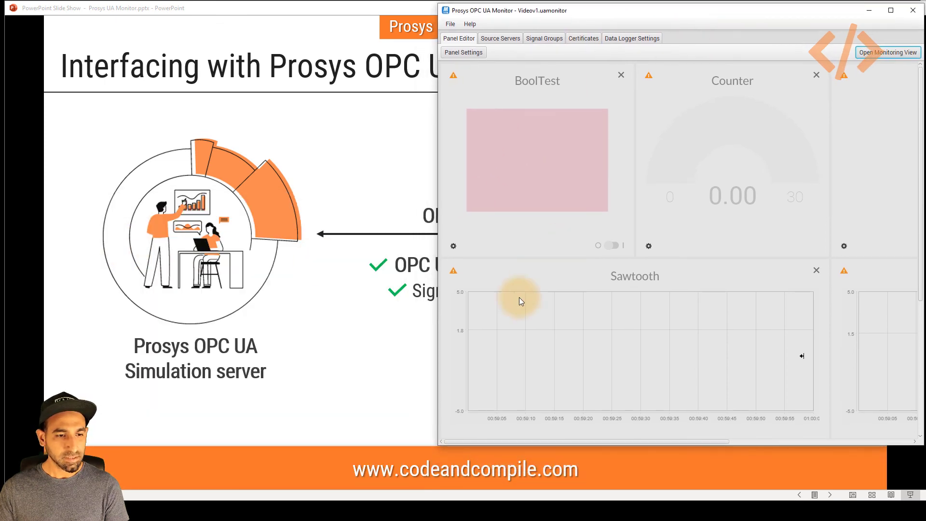
left_click_drag(441, 440, 462, 498)
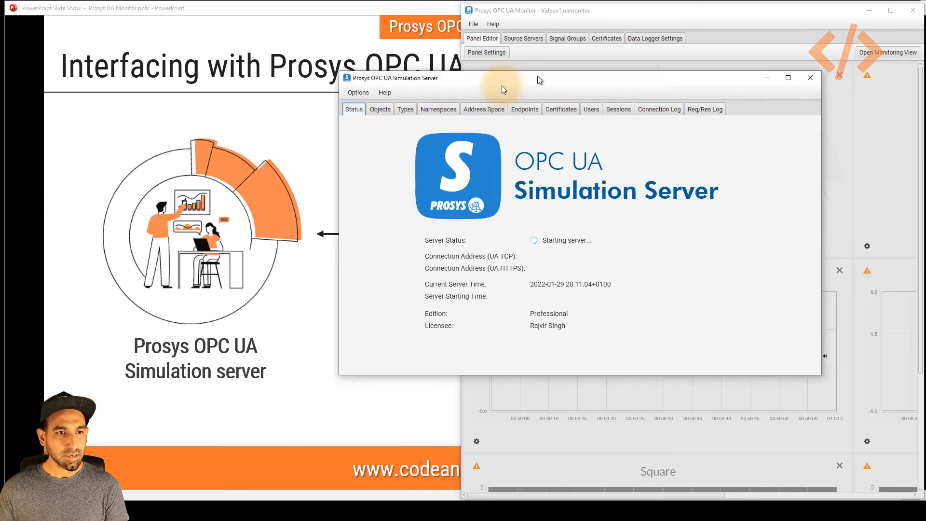
left_click_drag(535, 73, 207, 17)
- Snap the Simulation Server to the left half and widen the Monitor to show all panels
key("super+Left")
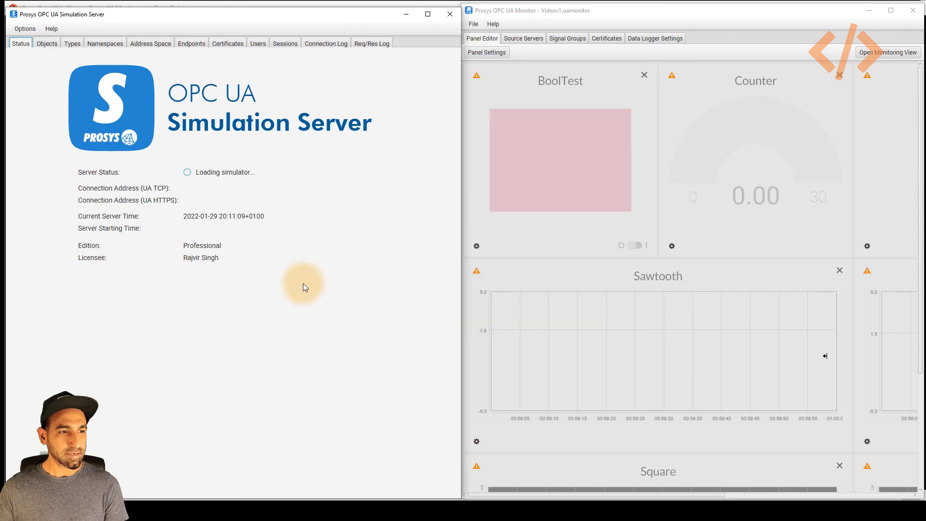
left_click(573, 51)
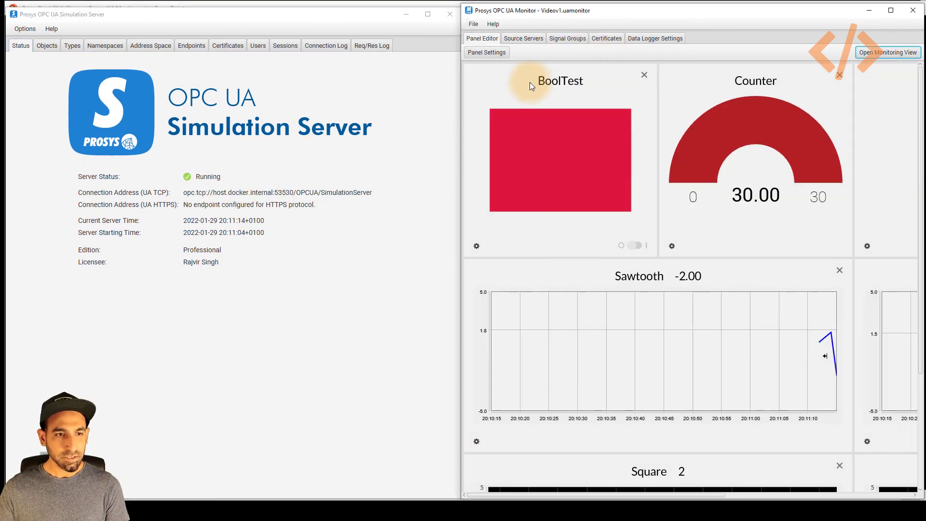
left_click_drag(456, 117, 10, 154)
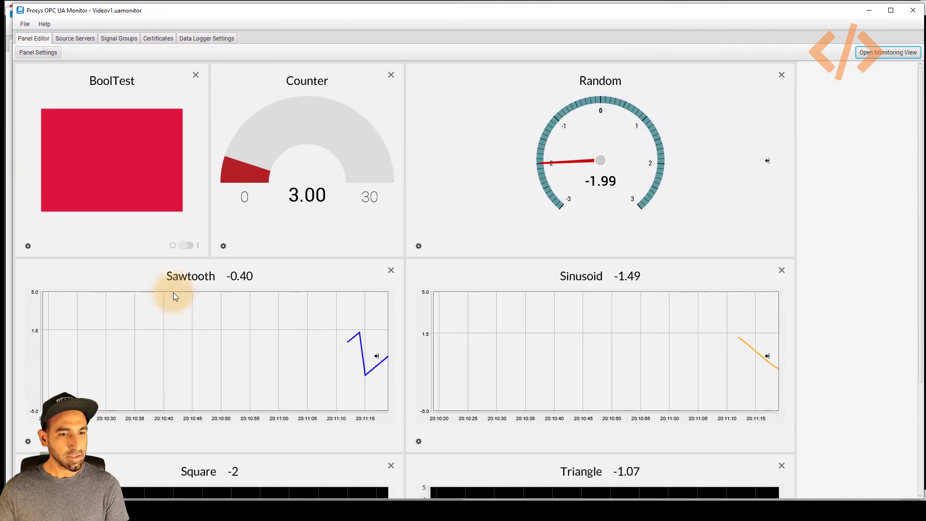
left_click_drag(922, 351, 910, 262)
- Set the panel cell size to 200, then 300 px, and narrow the Monitor window beside the slide
left_click(38, 54)
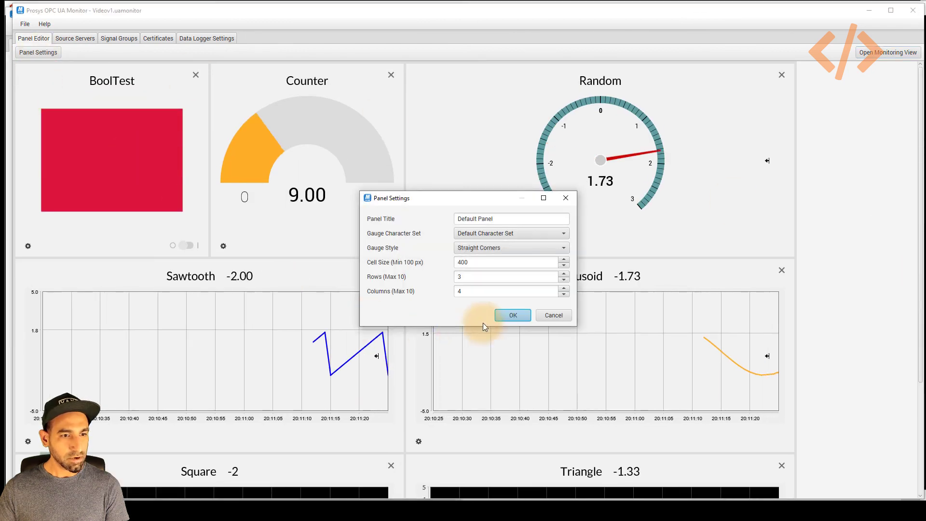
type("2")
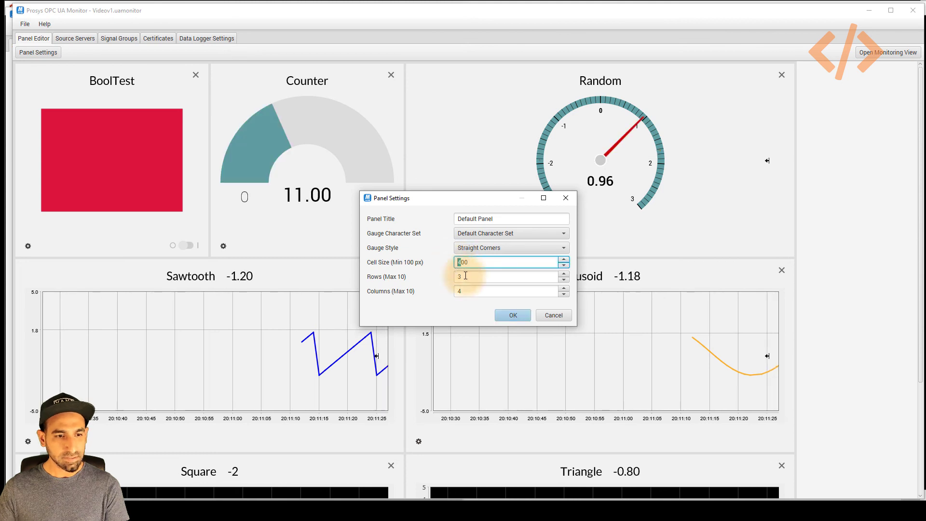
left_click(513, 315)
left_click(38, 52)
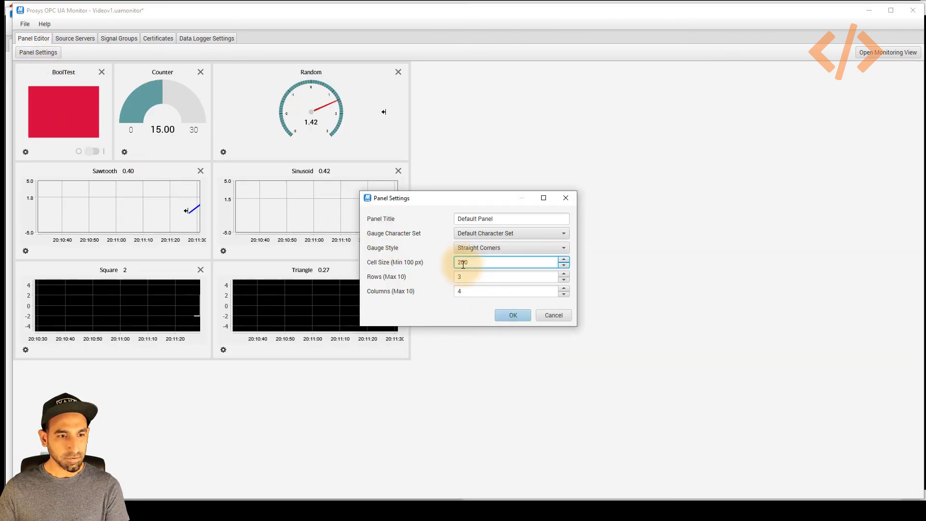
type("3")
left_click(513, 316)
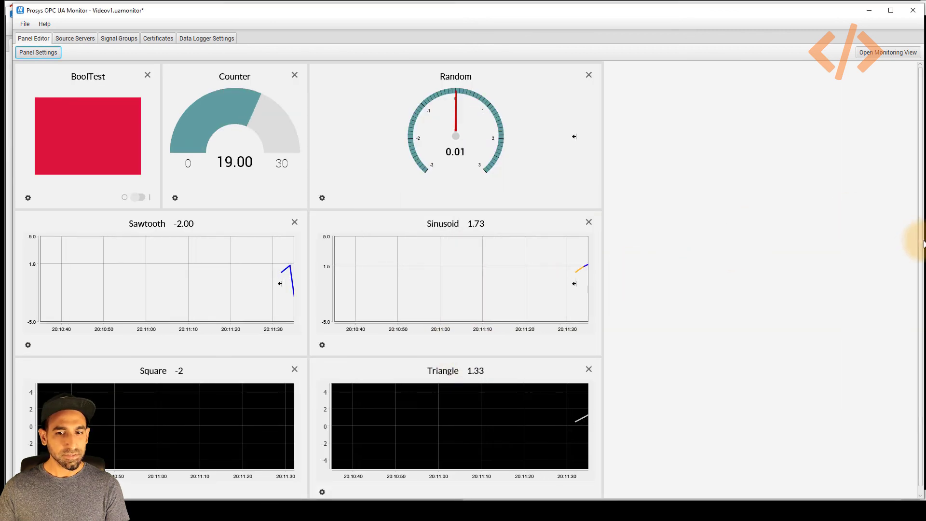
left_click_drag(921, 244, 619, 236)
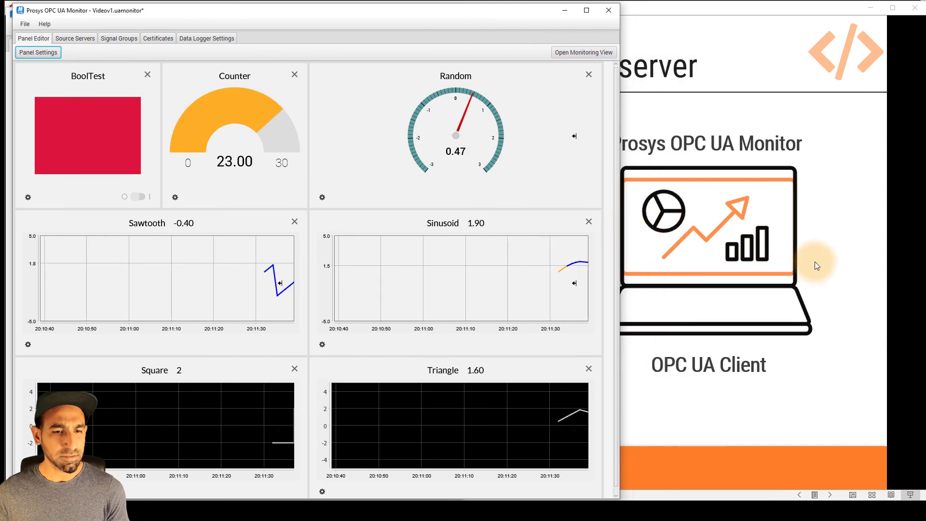